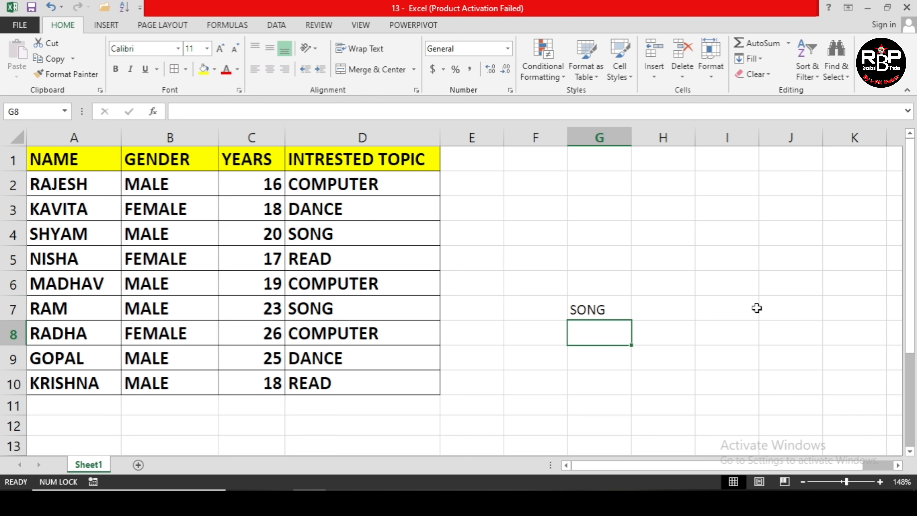
pyautogui.click(617, 311)
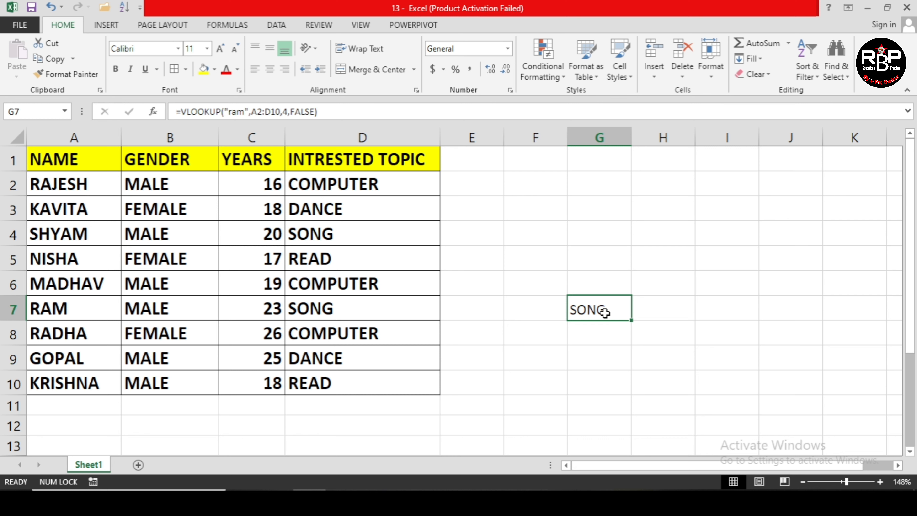
pyautogui.press('Return')
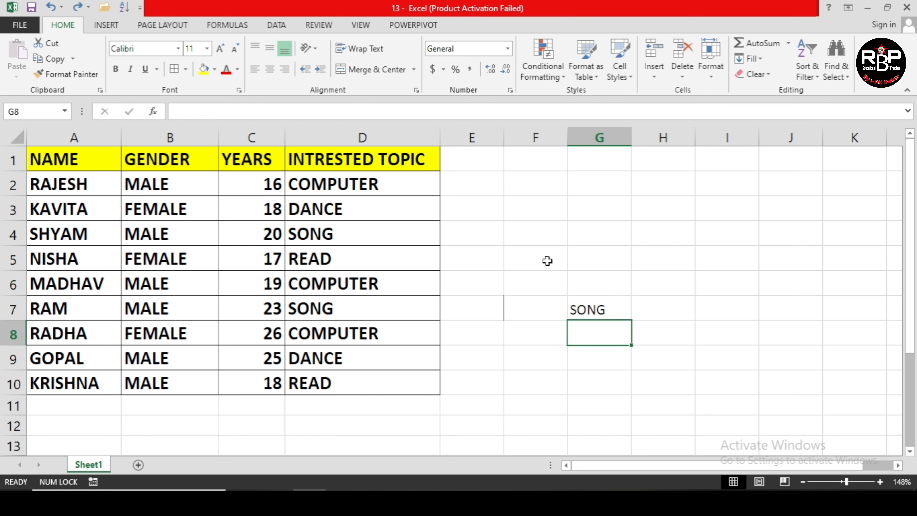
pyautogui.click(580, 310)
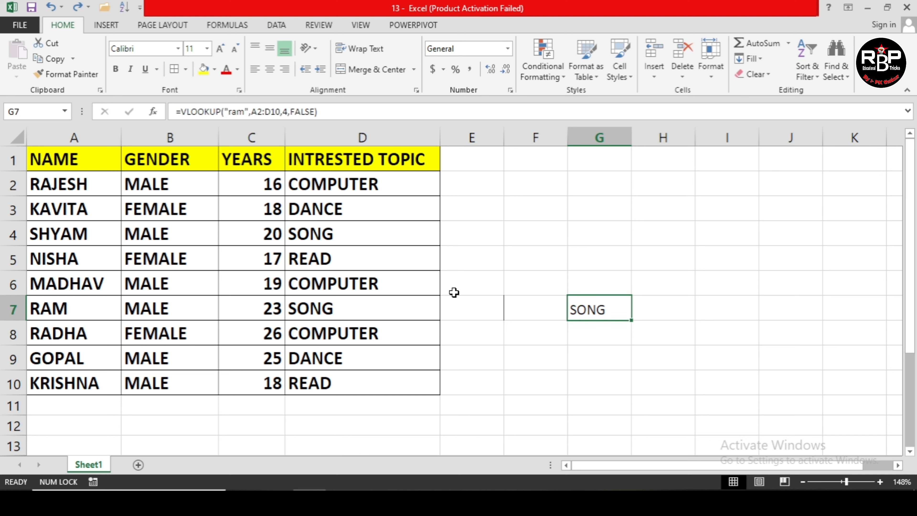
pyautogui.click(511, 314)
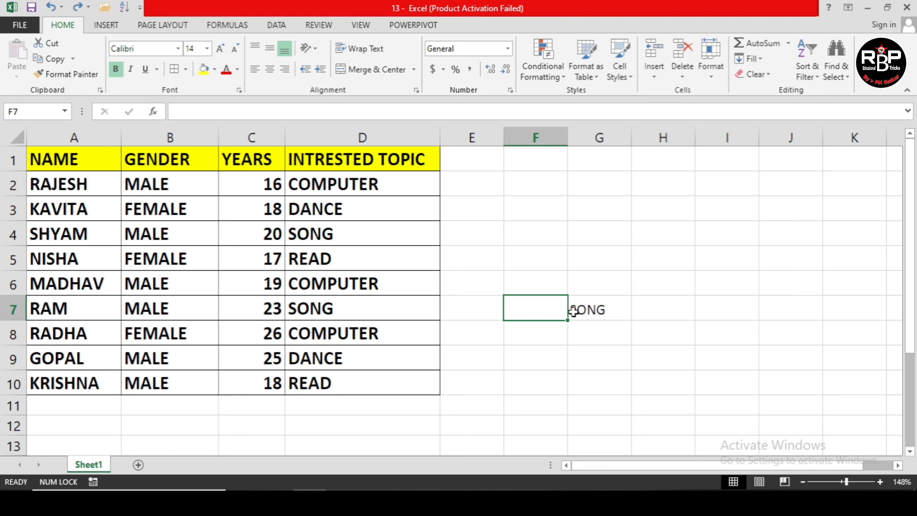
pyautogui.click(587, 312)
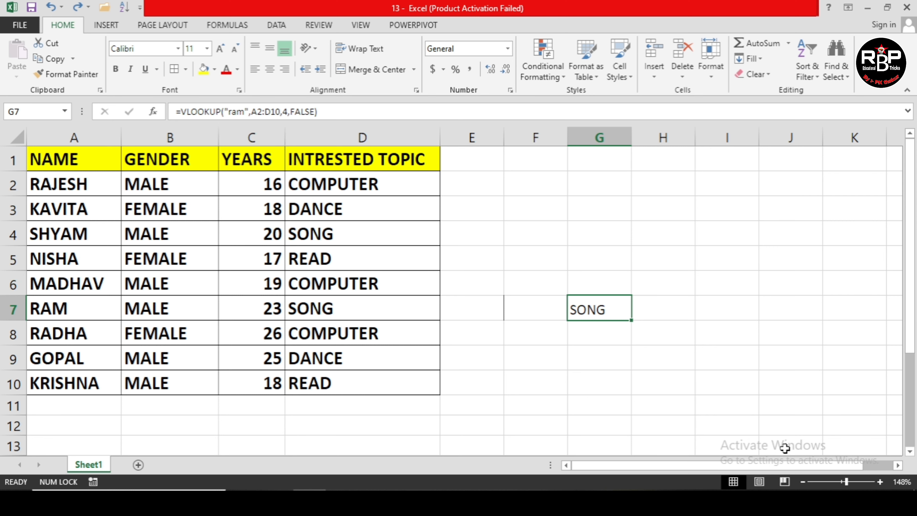
# Step: Replace the hard-coded name in G7's VLOOKUP formula with a reference to cell F7
pyautogui.click(853, 481)
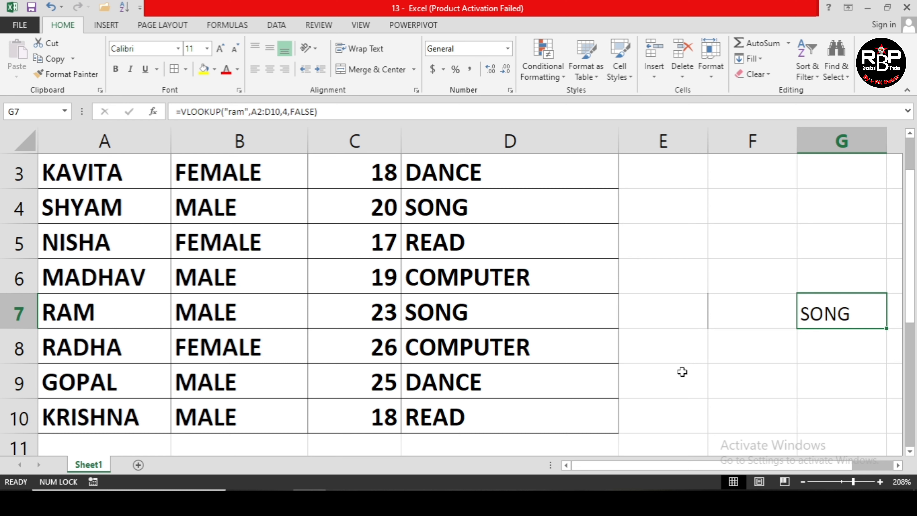
pyautogui.click(849, 482)
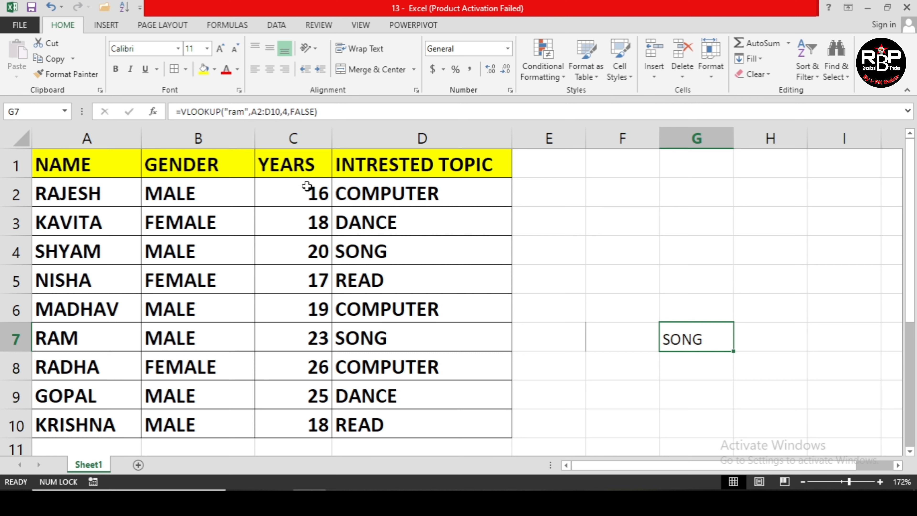
pyautogui.click(626, 342)
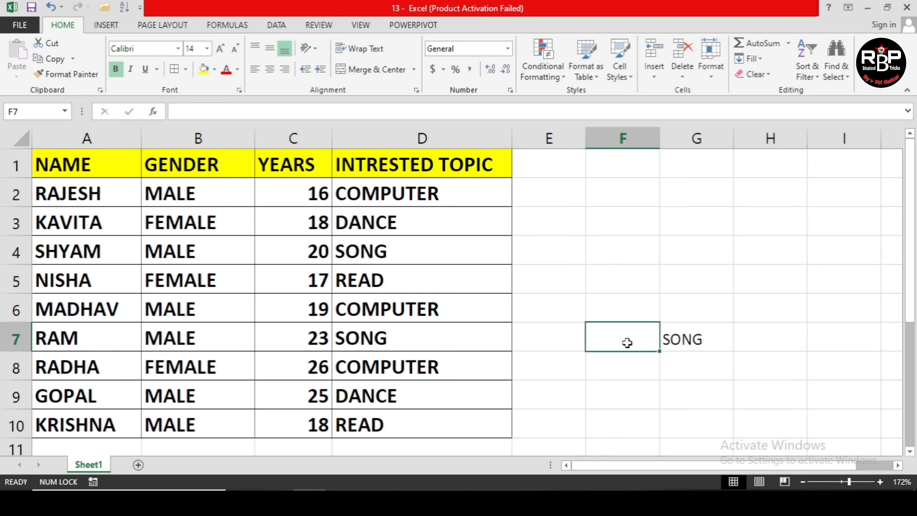
pyautogui.click(667, 341)
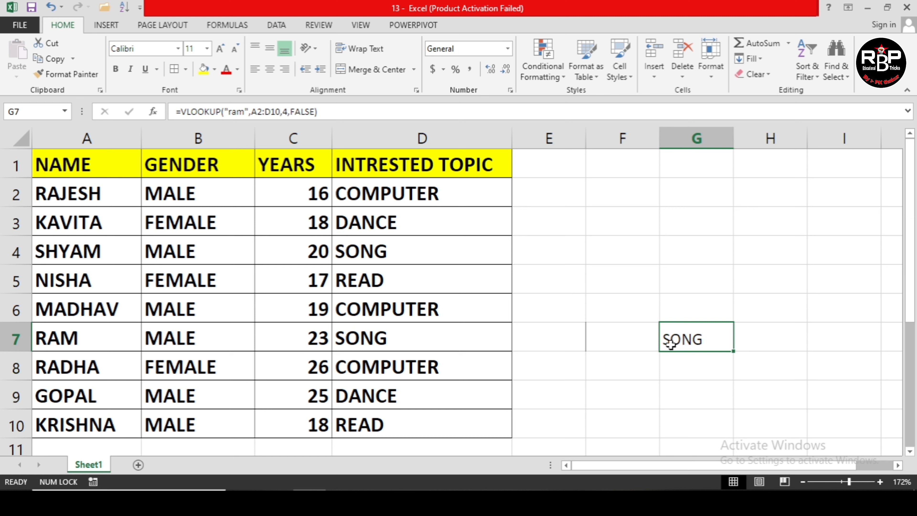
pyautogui.click(247, 112)
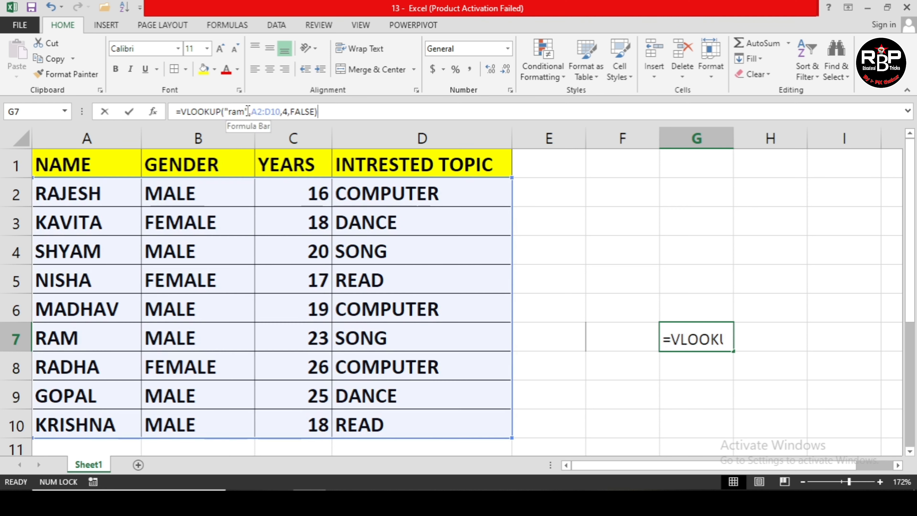
pyautogui.click(249, 112)
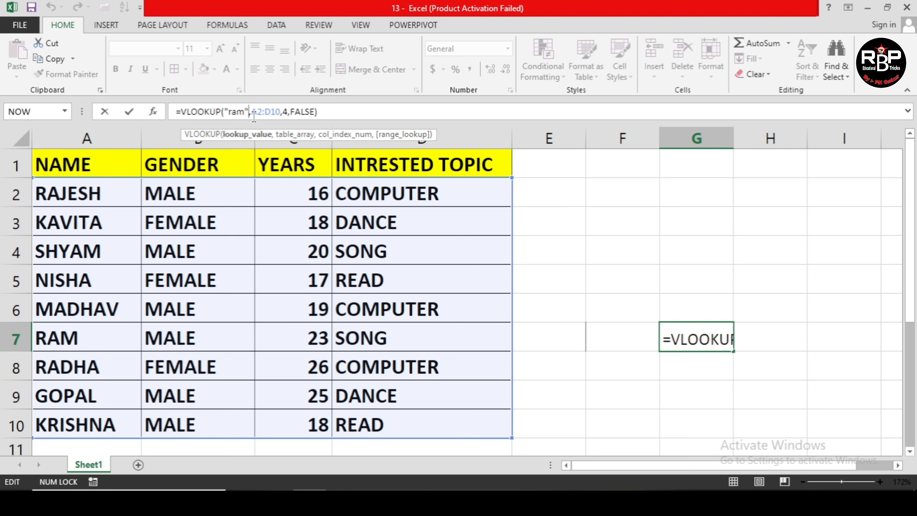
pyautogui.press('BackSpace')
pyautogui.press('BackSpace')
pyautogui.press('BackSpace')
pyautogui.press('BackSpace')
pyautogui.press('BackSpace')
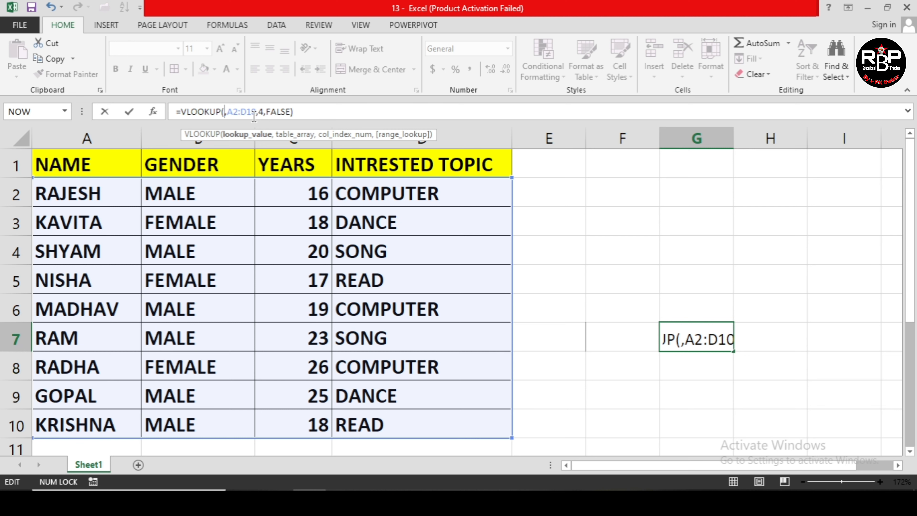
pyautogui.write('f7')
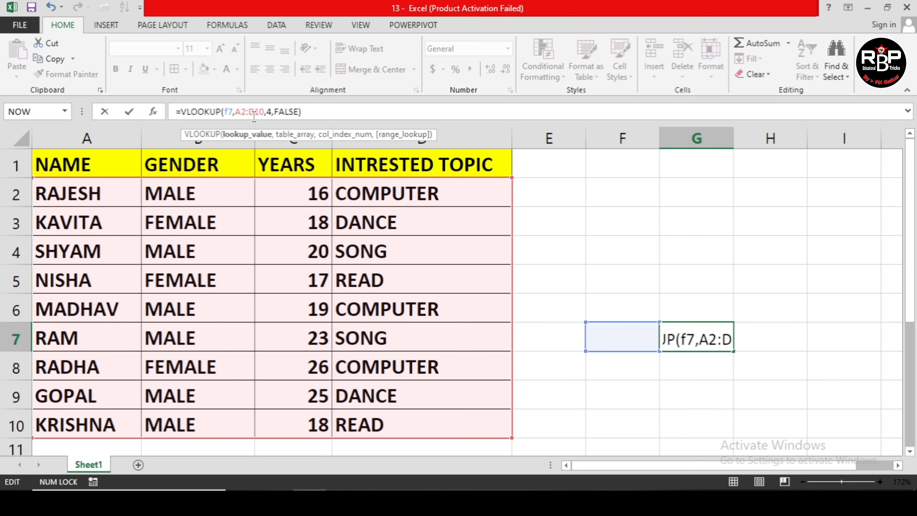
pyautogui.press('Return')
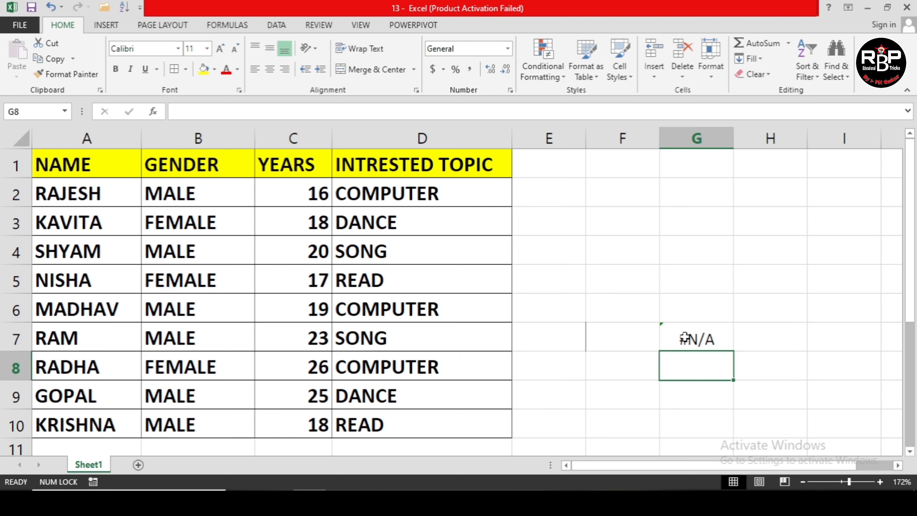
# Step: Enter the name from row 5 of the table in cell F7 and check the lookup result against that row
pyautogui.click(601, 332)
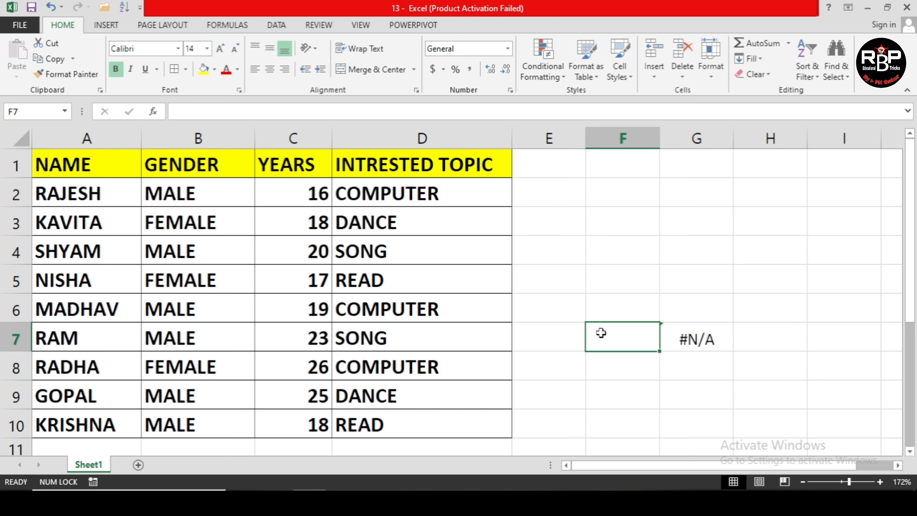
pyautogui.write('nisha')
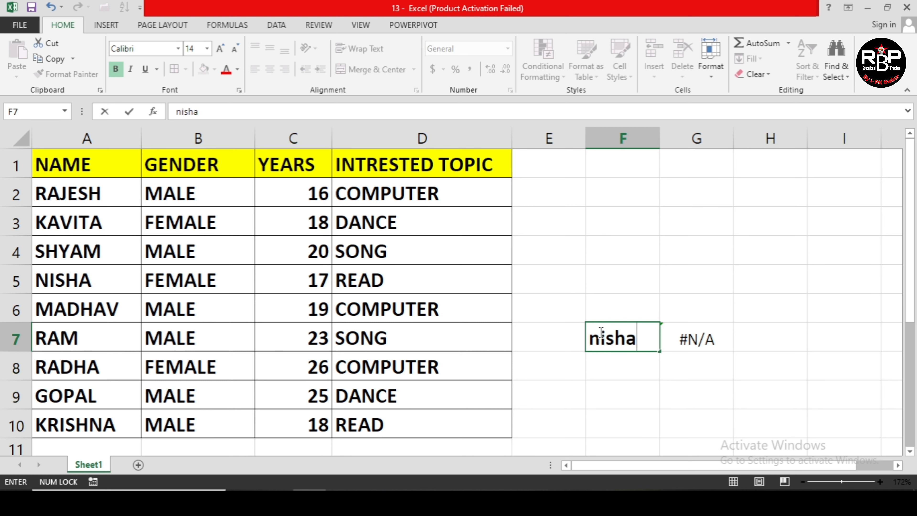
pyautogui.press('Return')
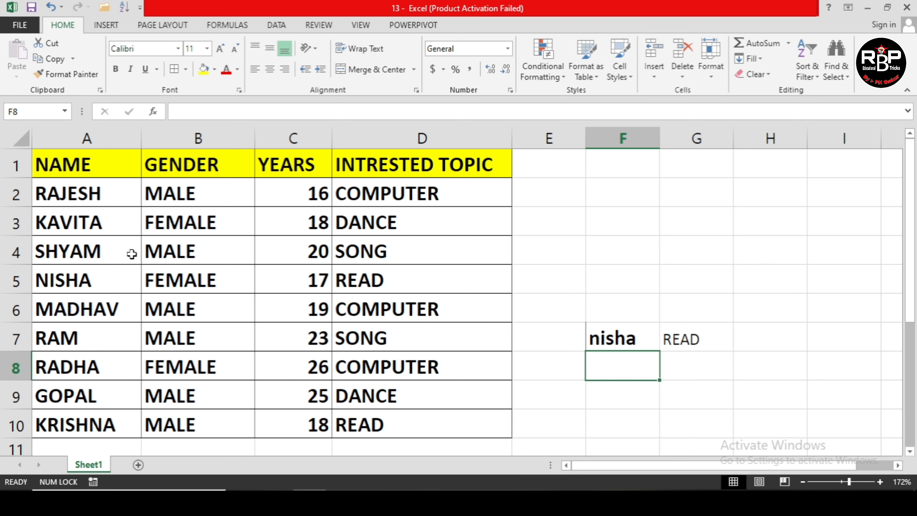
pyautogui.click(113, 276)
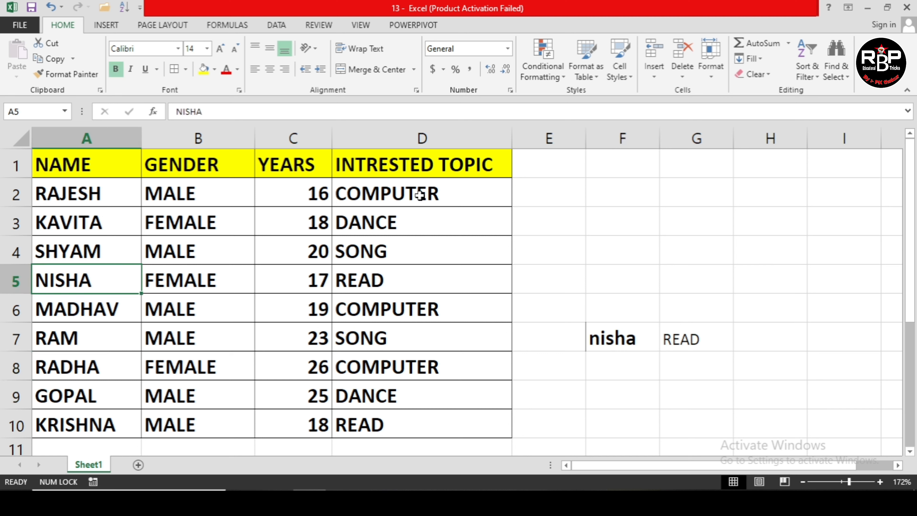
pyautogui.click(423, 289)
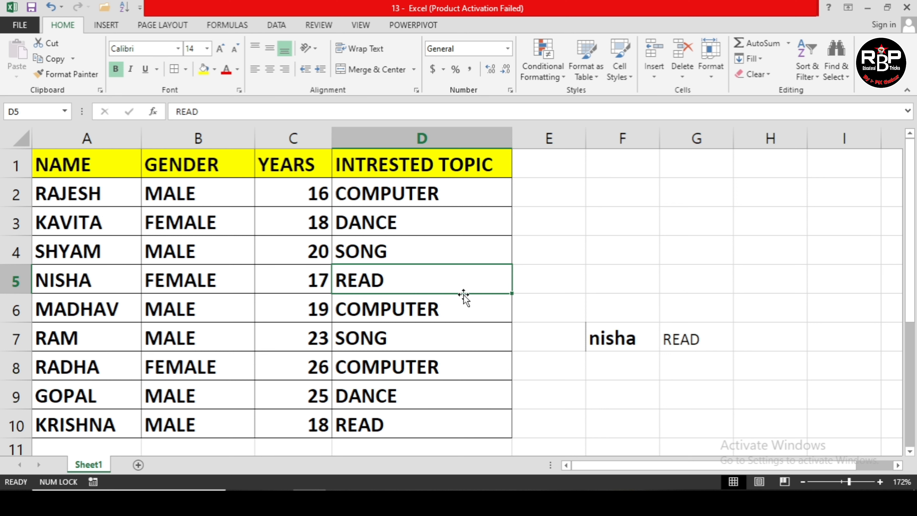
# Step: Replace the name in F7 with the one from row 10 and compare the lookup result with that row
pyautogui.click(649, 346)
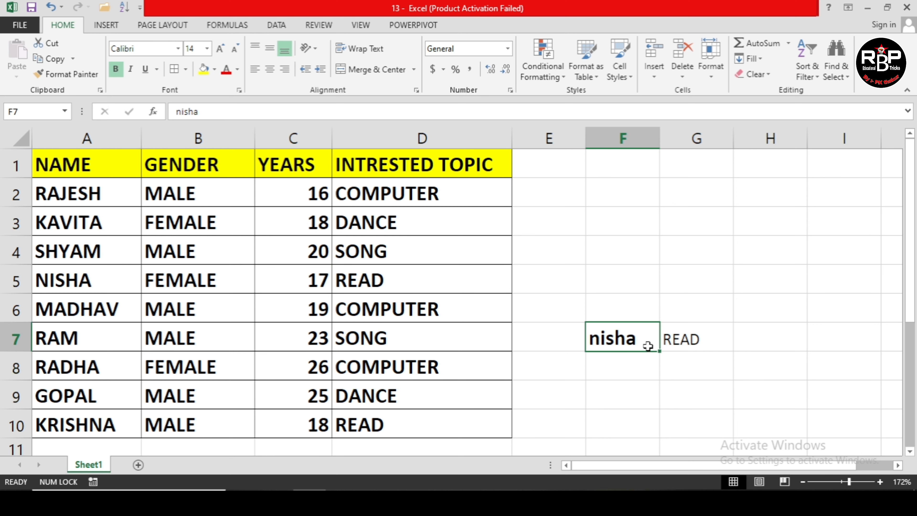
pyautogui.write('kri')
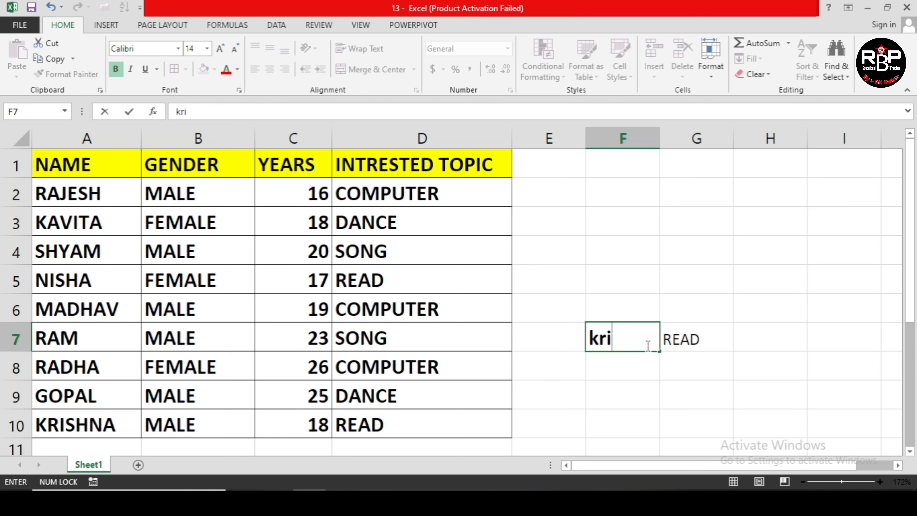
pyautogui.write('shna')
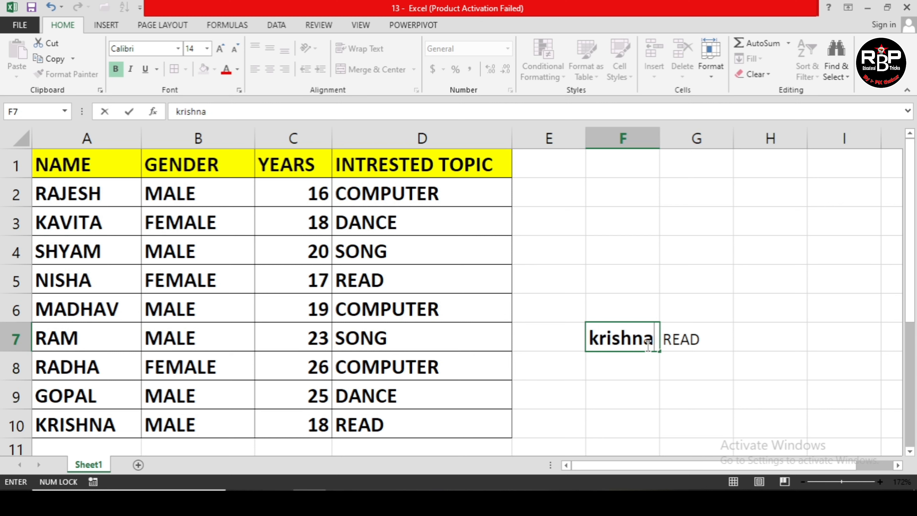
pyautogui.press('Return')
pyautogui.click(678, 338)
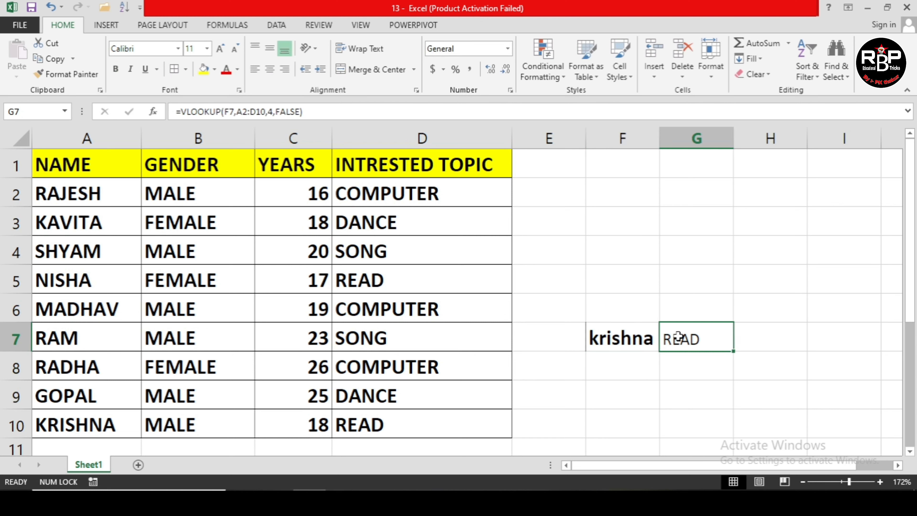
pyautogui.moveTo(56, 430); pyautogui.dragTo(403, 428)
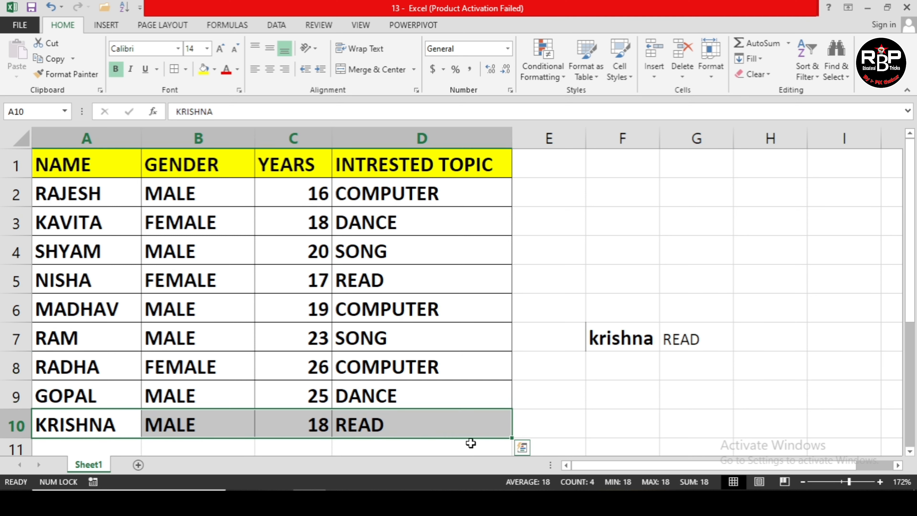
pyautogui.click(691, 422)
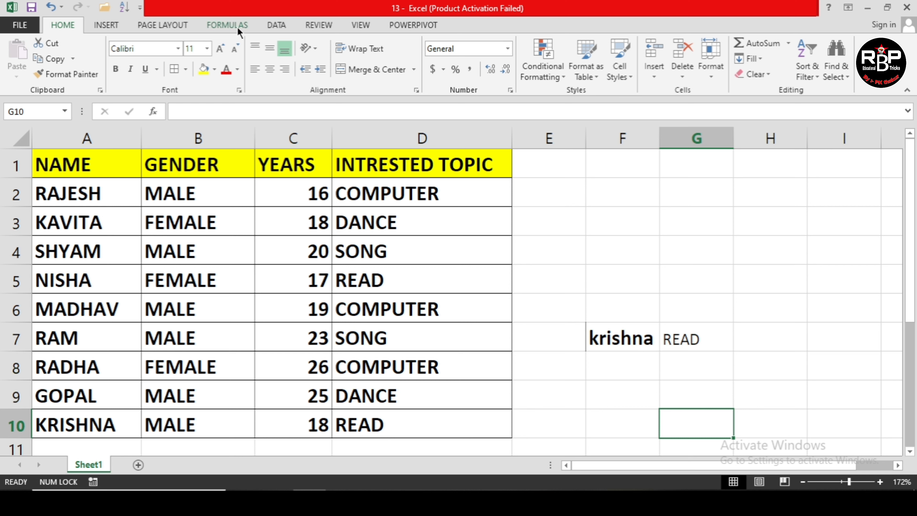
# Step: Add data validation to cell F7 that allows a List with the source =$A$2:$A$10
pyautogui.click(276, 25)
pyautogui.click(623, 337)
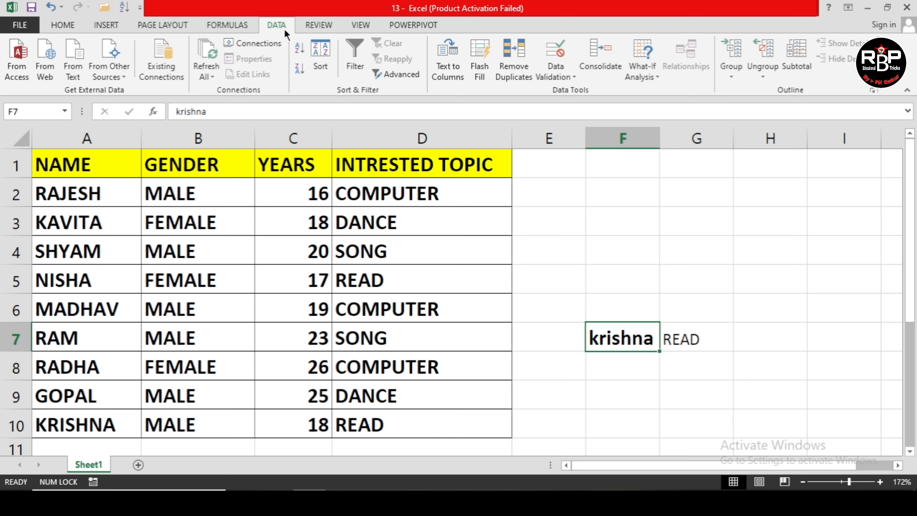
pyautogui.click(554, 75)
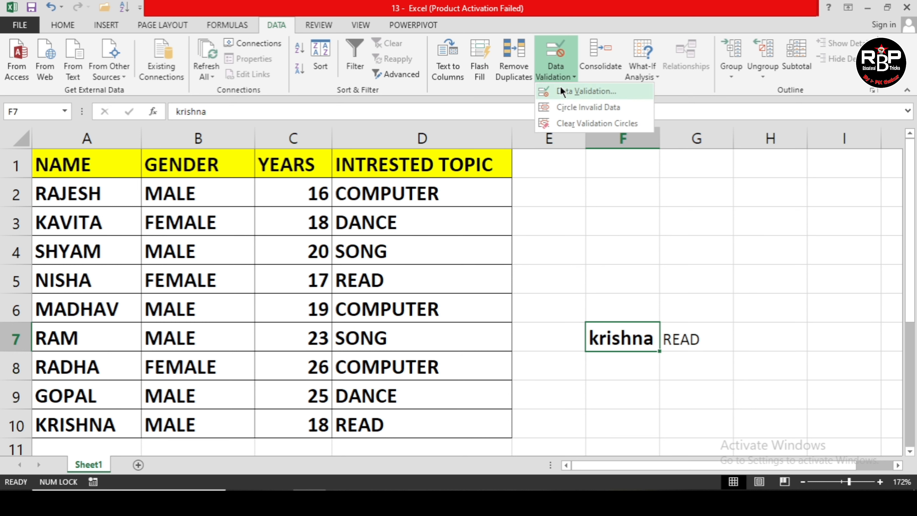
pyautogui.click(561, 86)
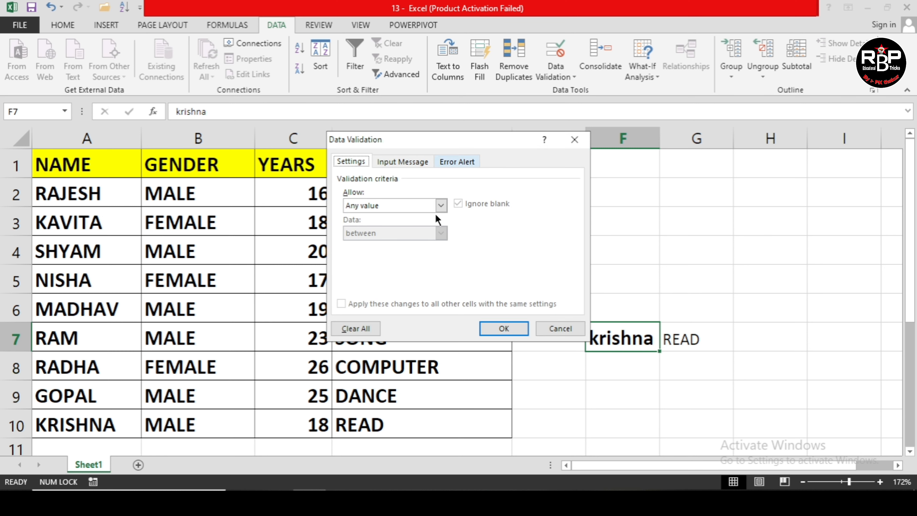
pyautogui.click(419, 208)
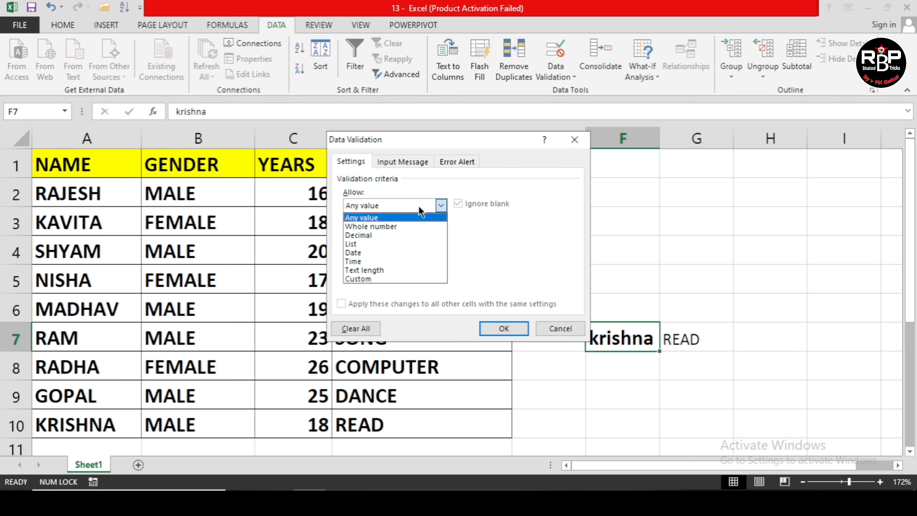
pyautogui.click(420, 243)
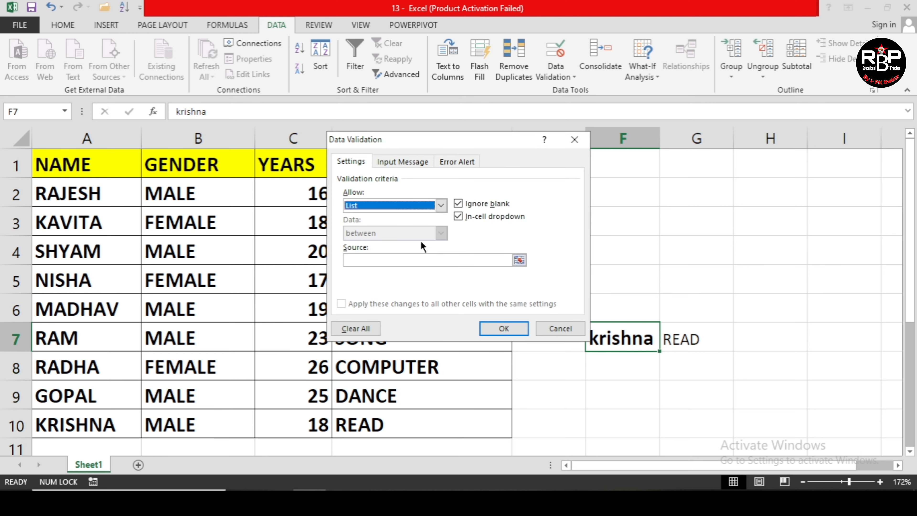
pyautogui.click(477, 261)
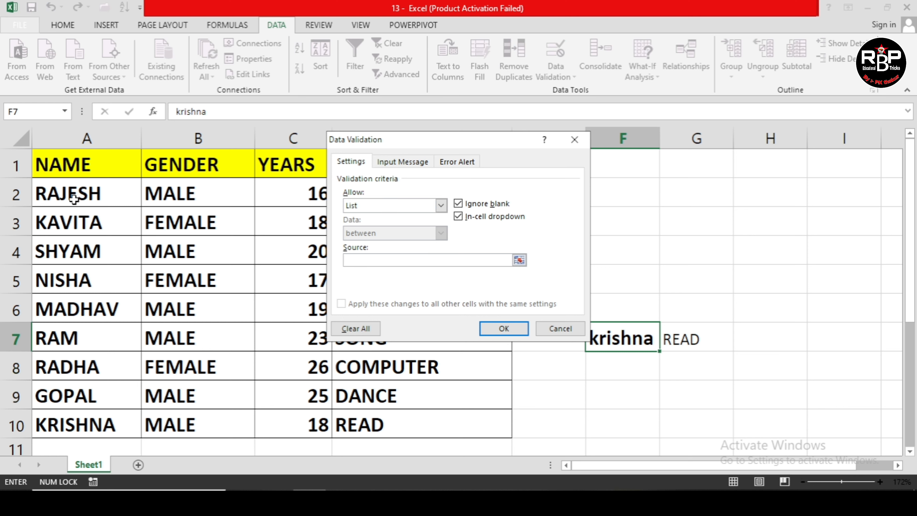
pyautogui.moveTo(74, 200); pyautogui.dragTo(101, 425)
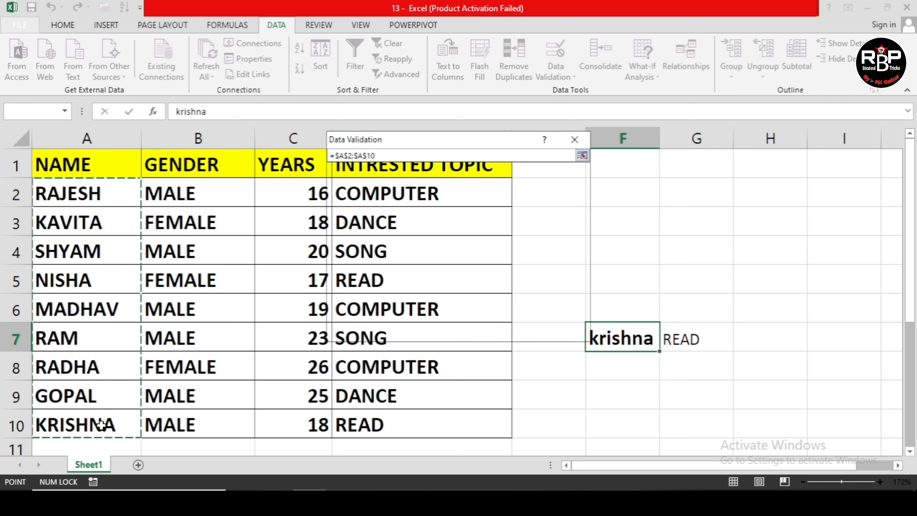
pyautogui.click(502, 330)
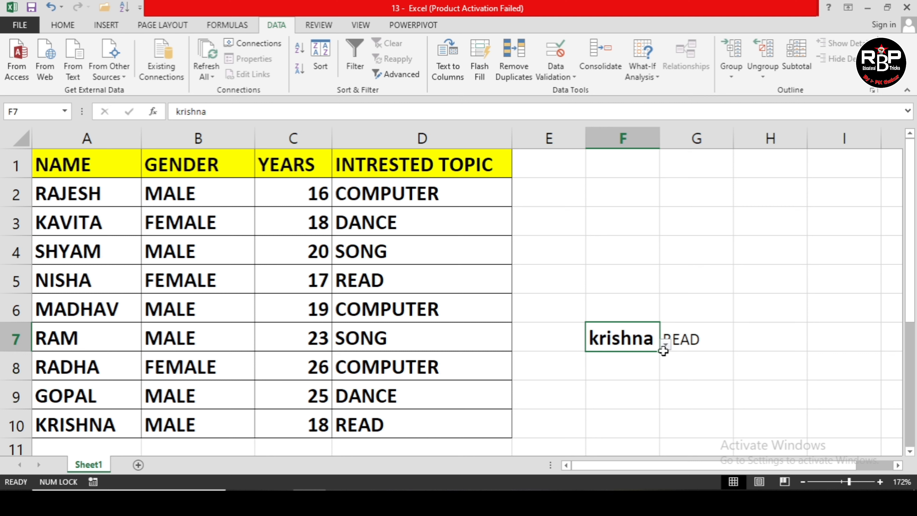
# Step: Choose the name from row 4 in F7's in-cell dropdown list
pyautogui.click(665, 344)
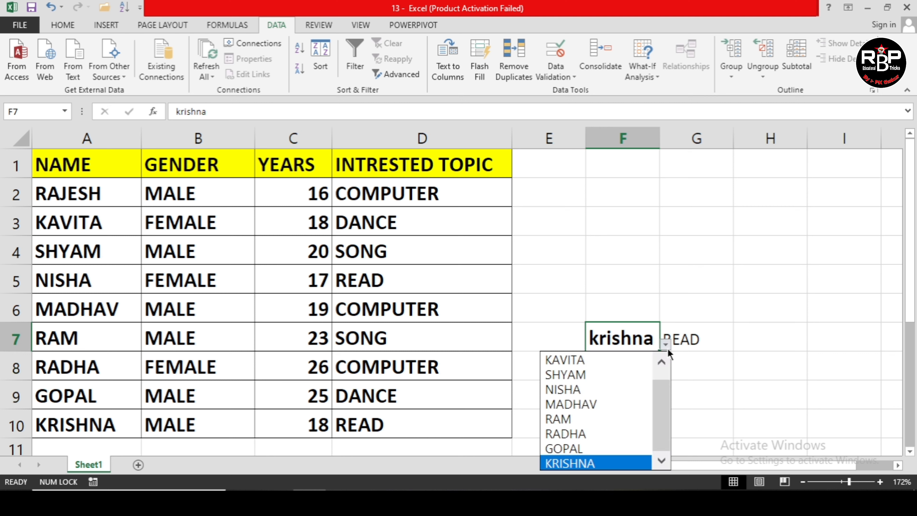
pyautogui.click(606, 375)
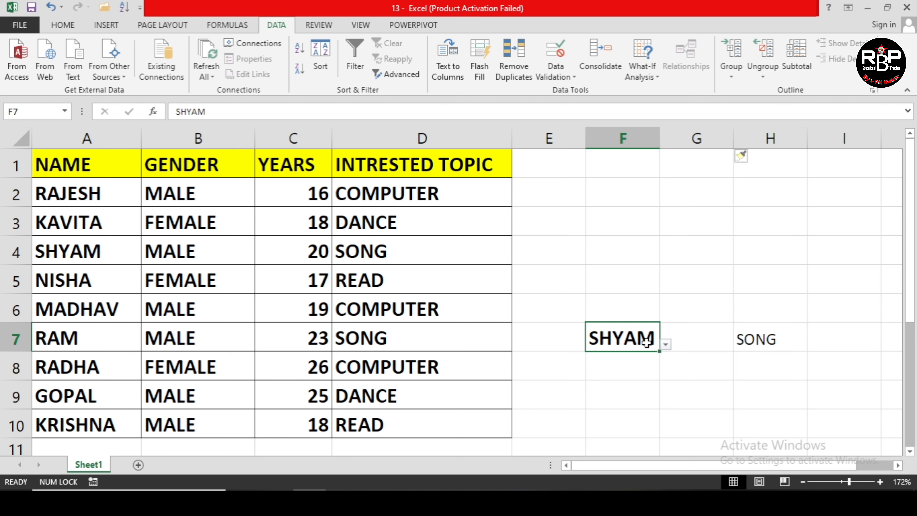
# Step: Choose the name from row 6 in F7's in-cell dropdown list and widen column H to fit the lookup result
pyautogui.click(665, 345)
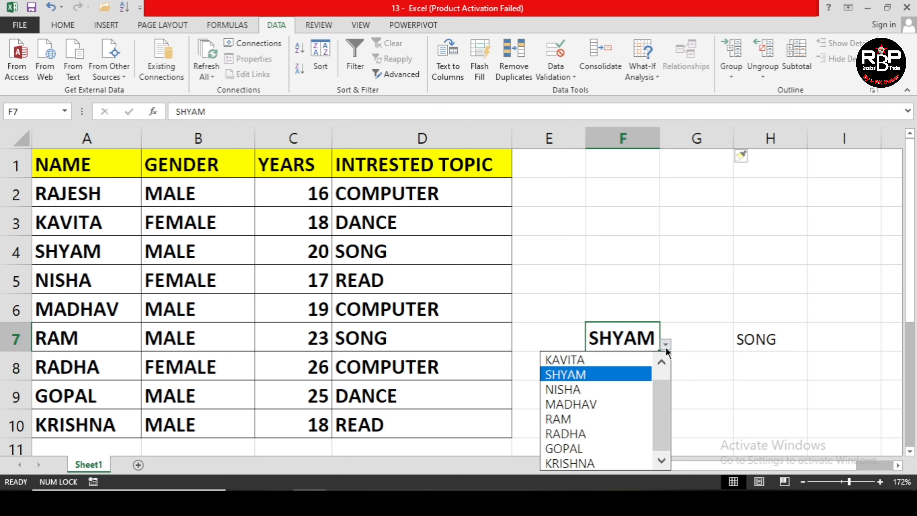
pyautogui.click(598, 404)
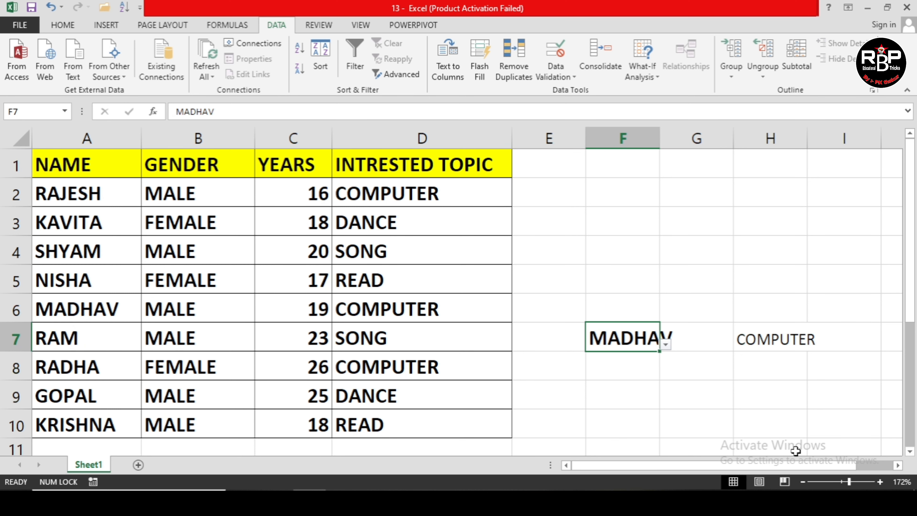
pyautogui.click(843, 482)
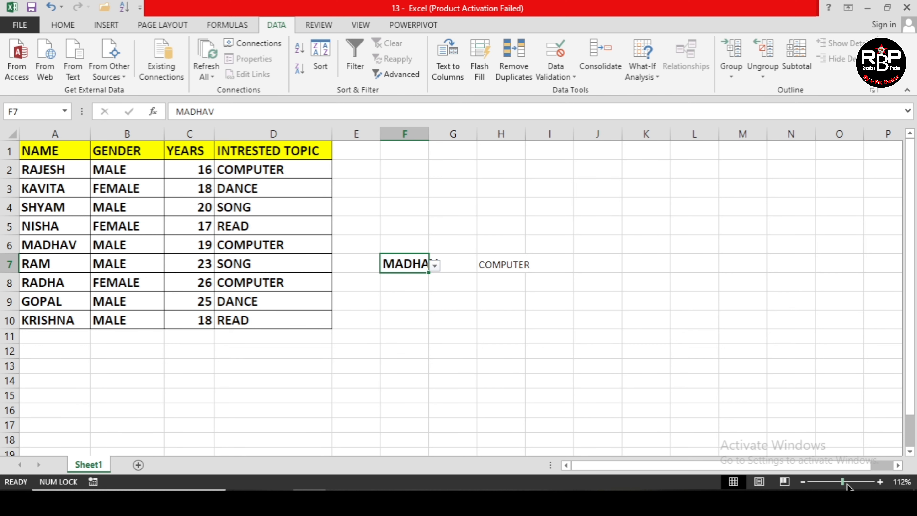
pyautogui.click(846, 483)
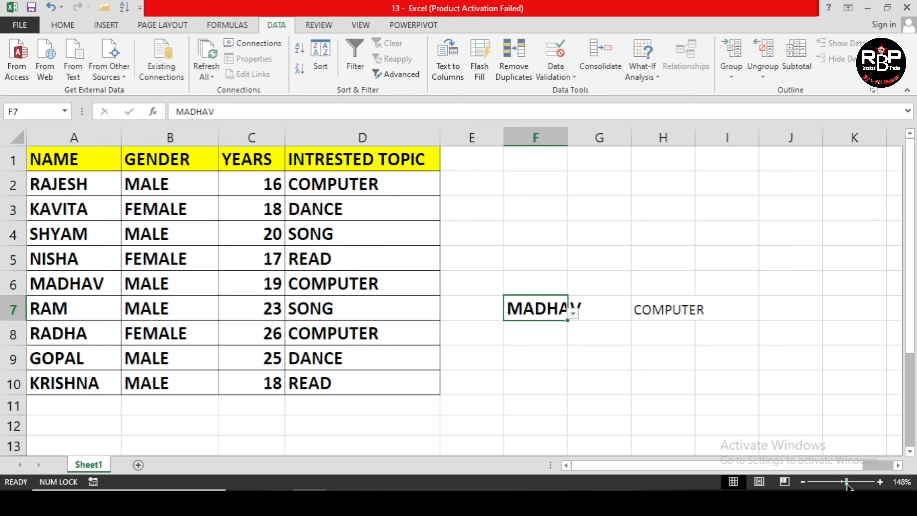
pyautogui.click(724, 305)
pyautogui.moveTo(698, 145); pyautogui.dragTo(704, 142)
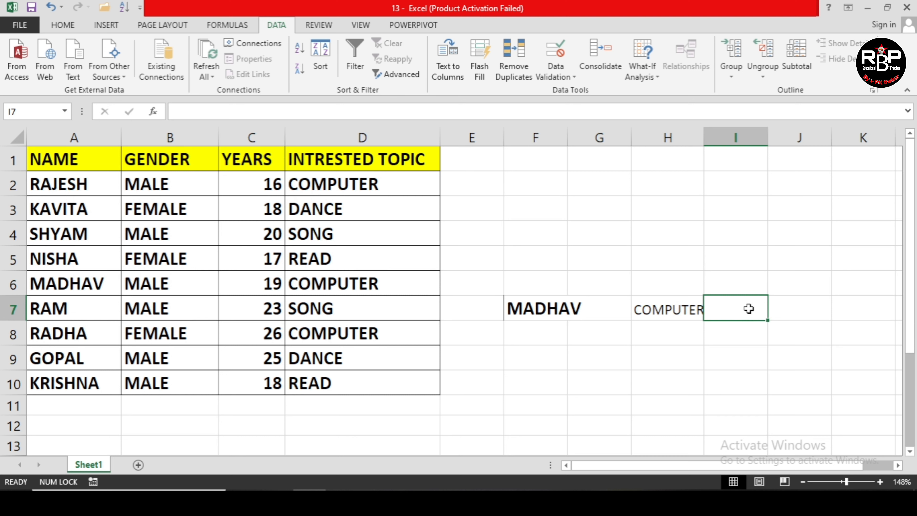
# Step: Begin a VLOOKUP formula in cell I7 with F7 as the lookup value
pyautogui.write('=')
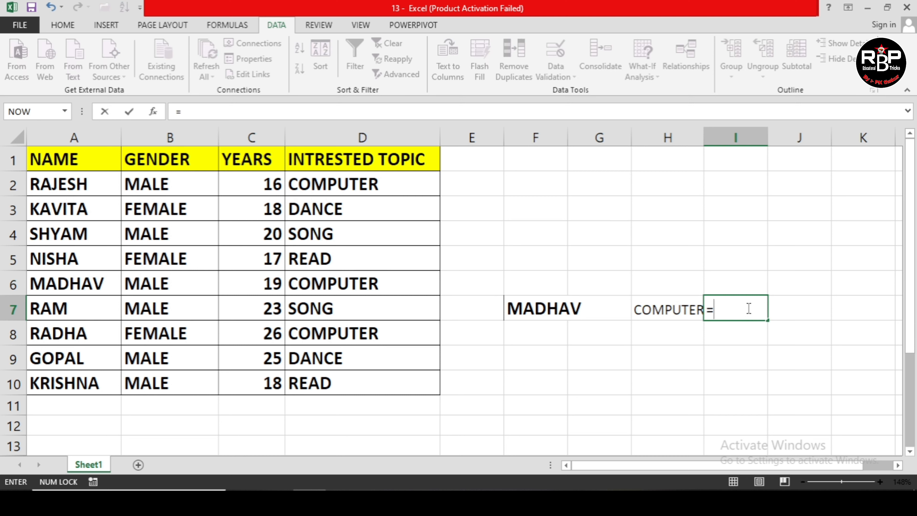
pyautogui.write('vlo')
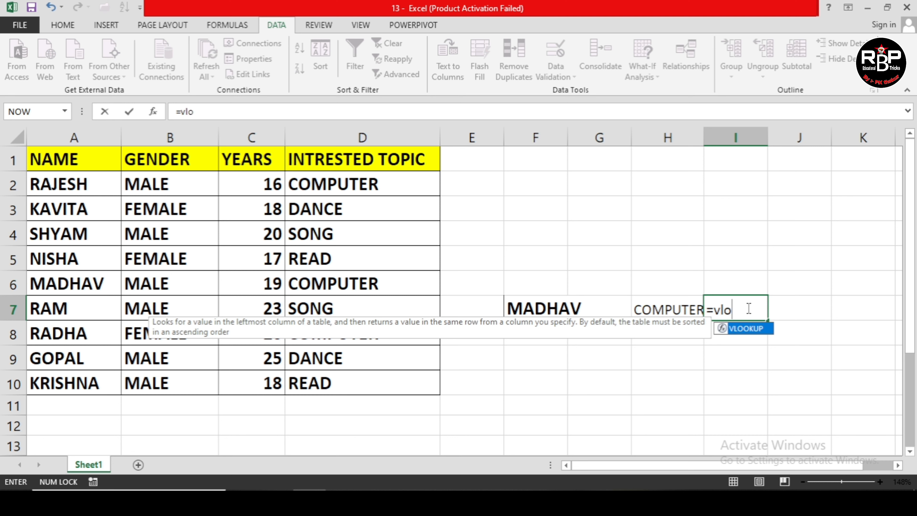
pyautogui.write('kup')
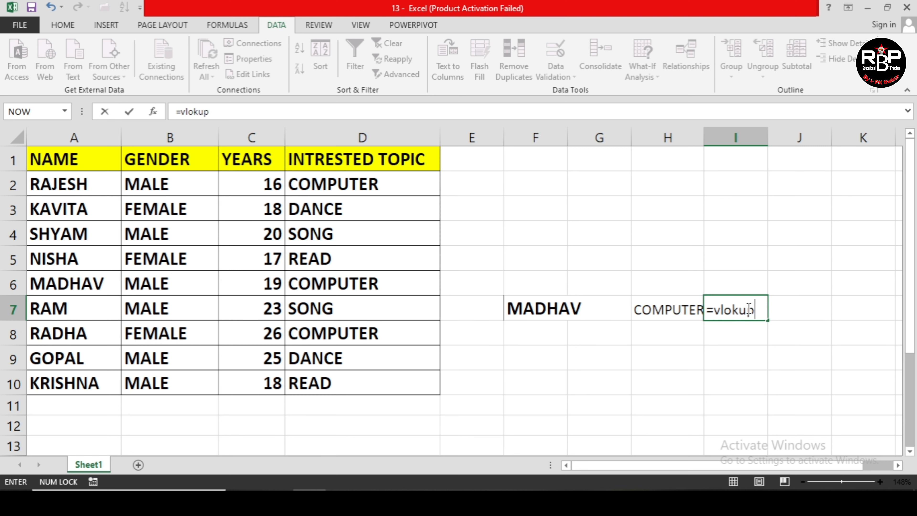
pyautogui.press('BackSpace')
pyautogui.press('BackSpace')
pyautogui.press('BackSpace')
pyautogui.press('BackSpace')
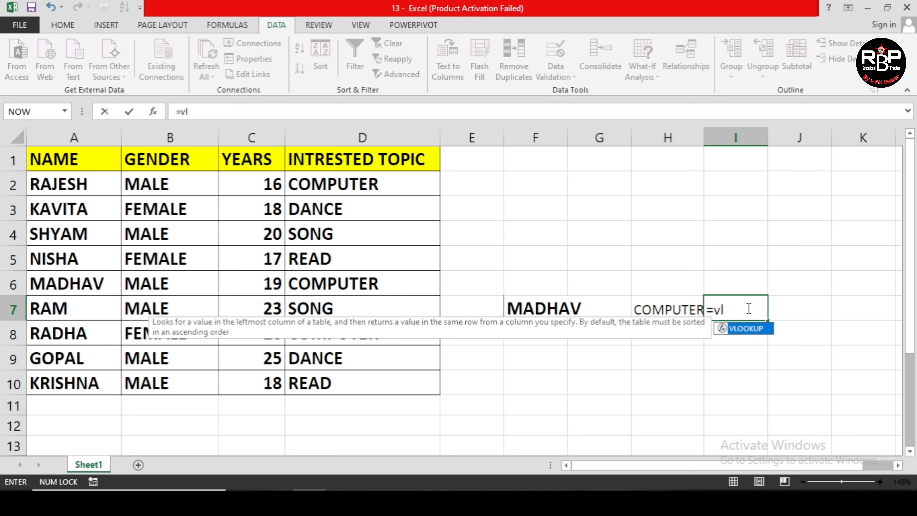
pyautogui.doubleClick(756, 332)
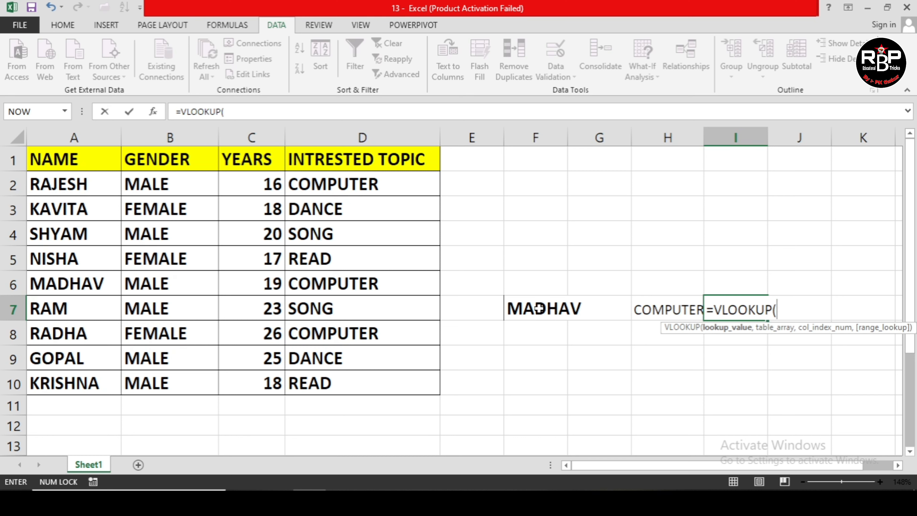
pyautogui.write('f7')
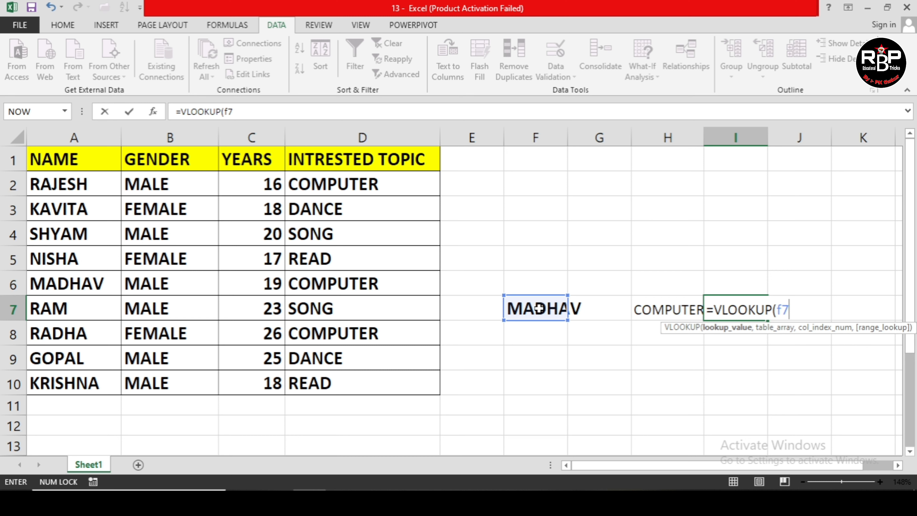
pyautogui.write(',')
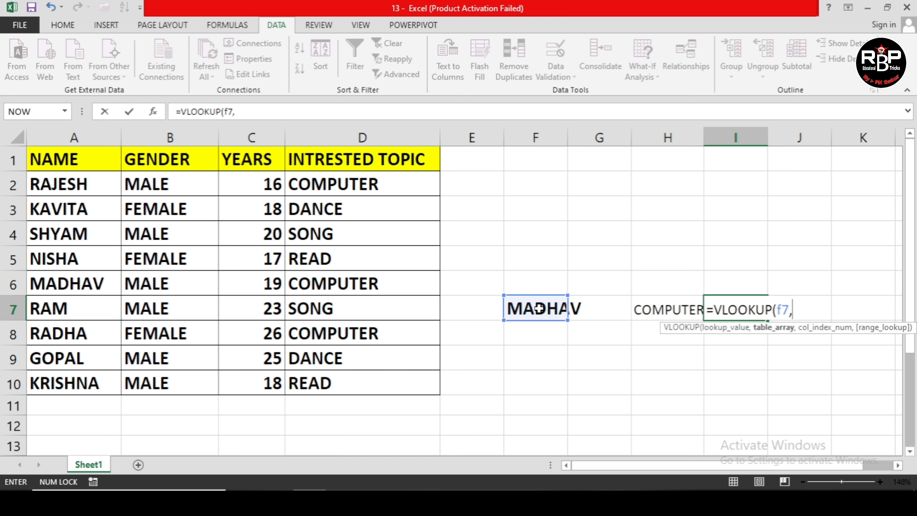
# Step: Complete the I7 formula with table array A2:D10, column index 3 and FALSE for an exact match
pyautogui.moveTo(50, 183); pyautogui.dragTo(369, 384)
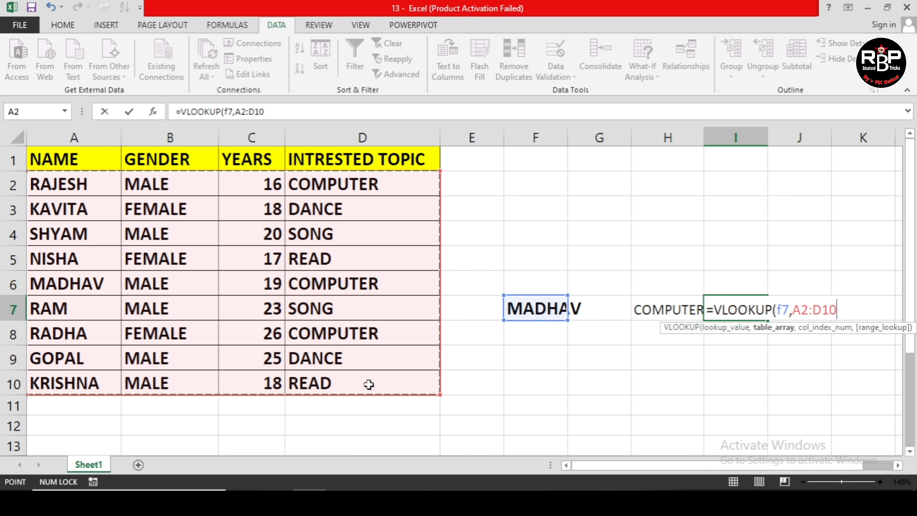
pyautogui.write(',')
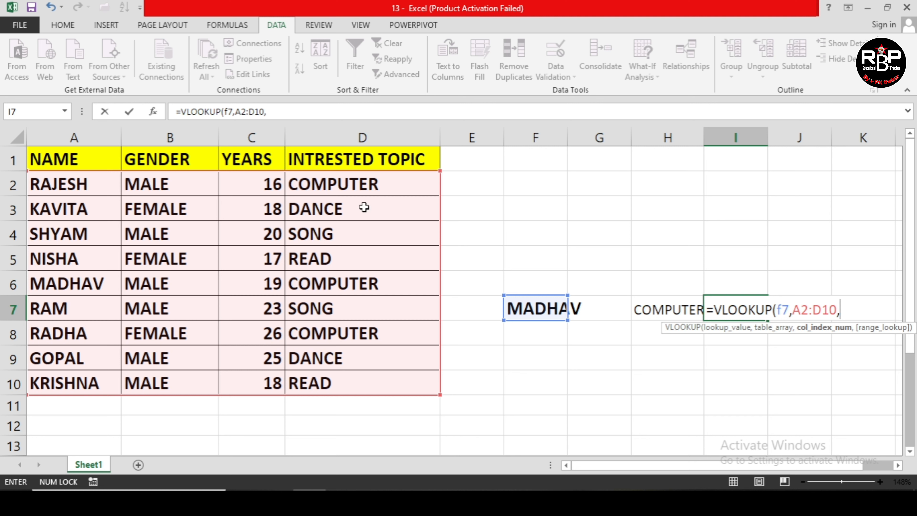
pyautogui.write('3')
pyautogui.write(',')
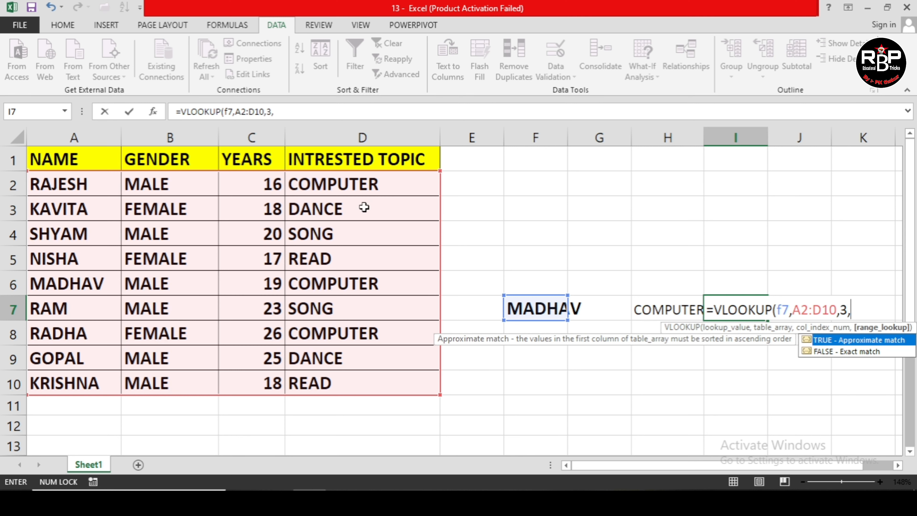
pyautogui.write('false)')
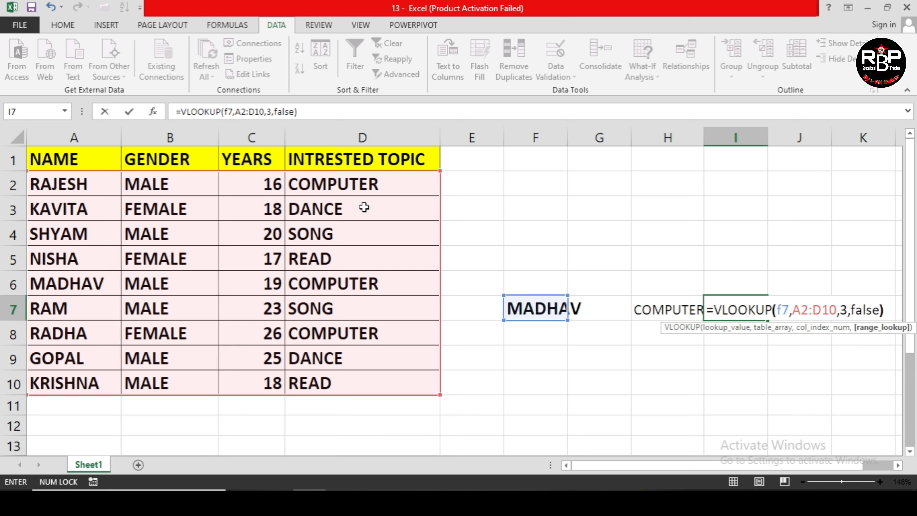
pyautogui.press('Return')
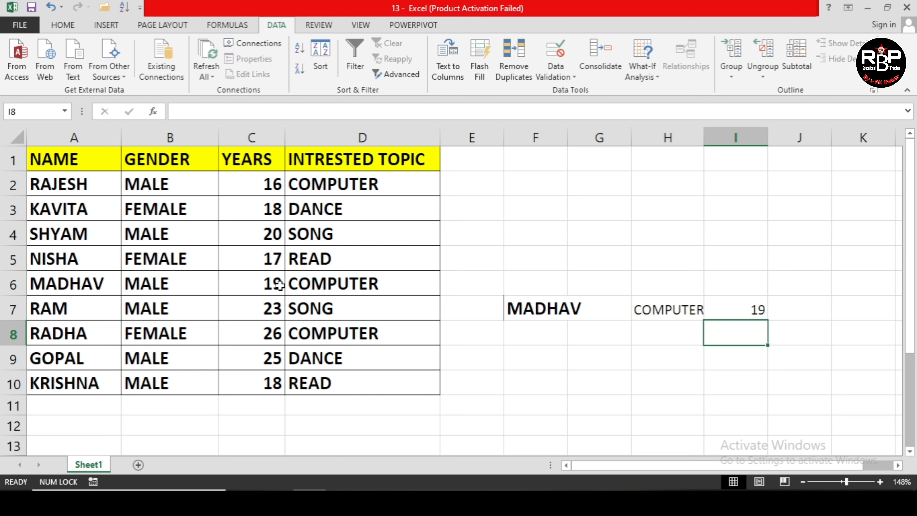
# Step: Choose the name from row 7 in F7's dropdown list to test the years lookup in I7
pyautogui.click(754, 308)
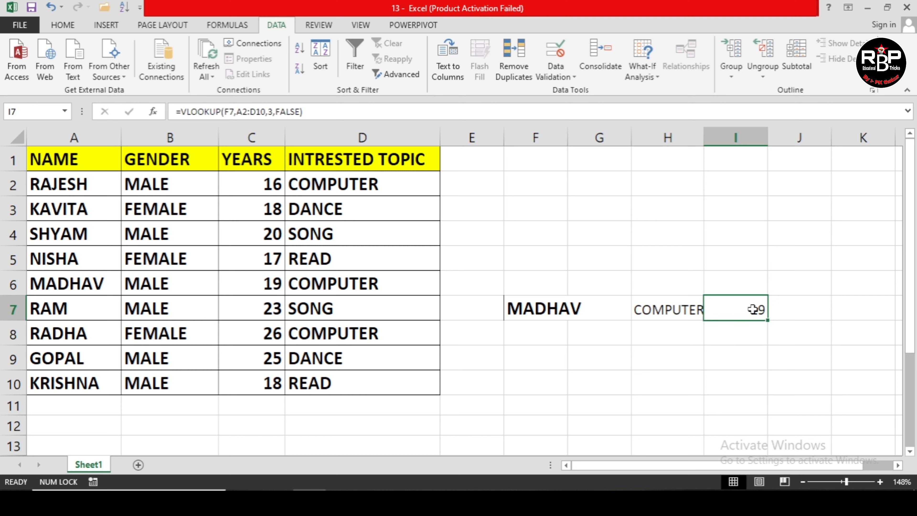
pyautogui.click(561, 312)
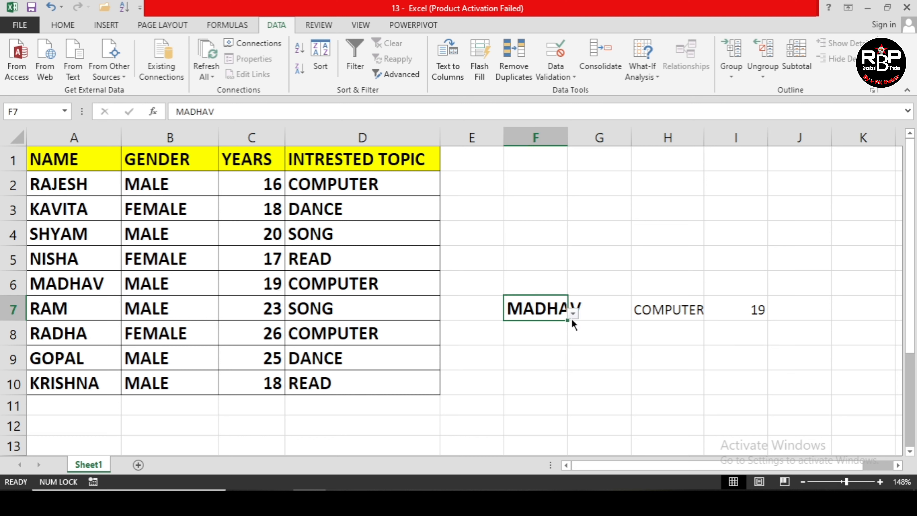
pyautogui.click(573, 313)
pyautogui.click(542, 377)
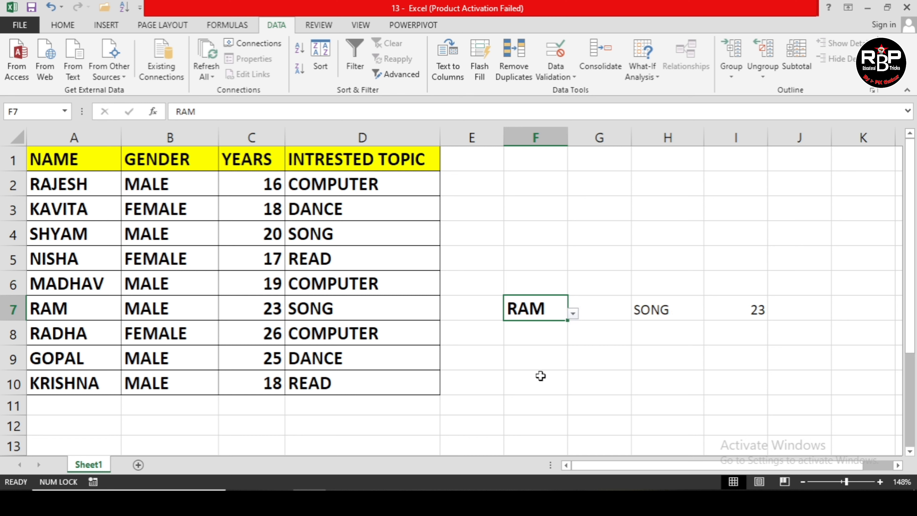
# Step: Move the years lookup formula from I7 to H8, below the interested topic result
pyautogui.click(753, 314)
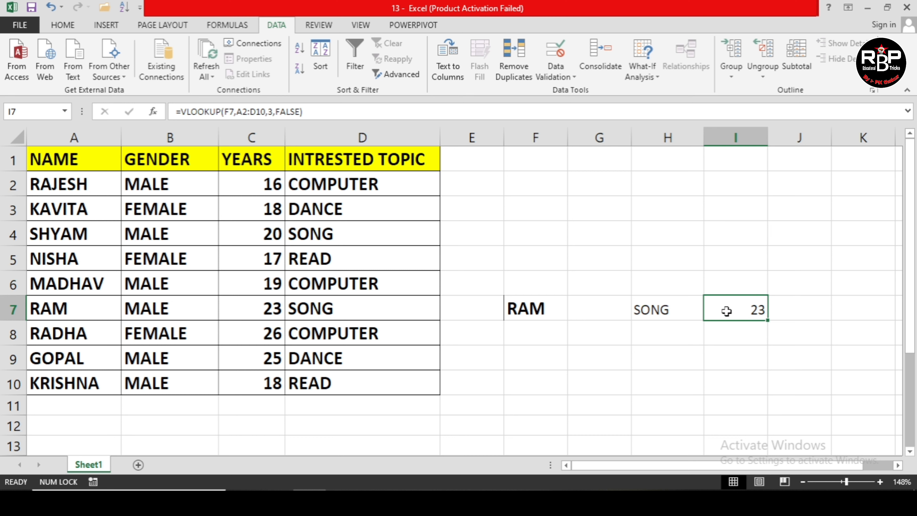
pyautogui.hotkey('ctrl', 'c')
pyautogui.click(660, 331)
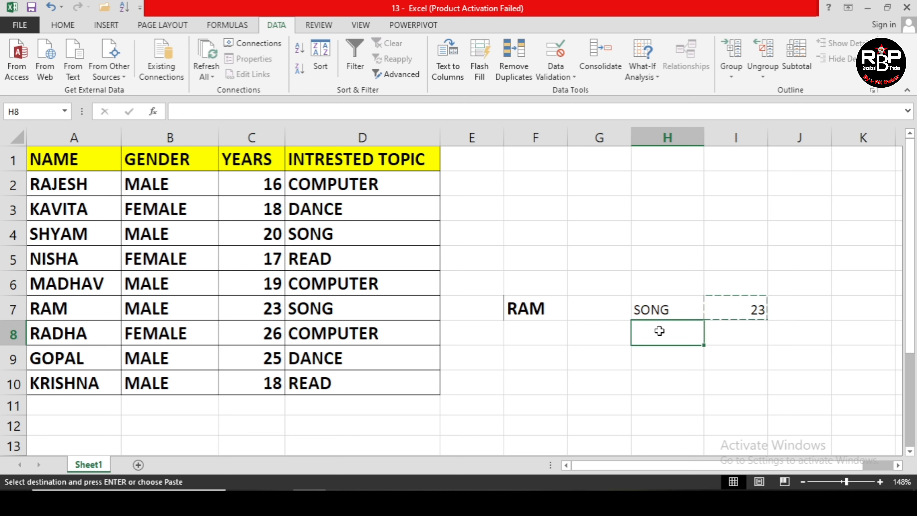
pyautogui.press('Return')
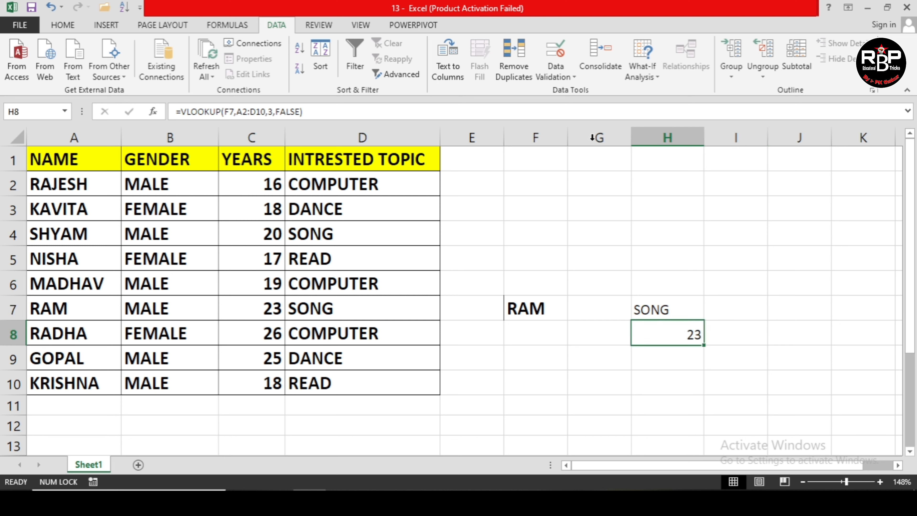
# Step: Review the formulas in H7 and H8 and test both by choosing the name from row 3 in F7's dropdown list
pyautogui.click(660, 305)
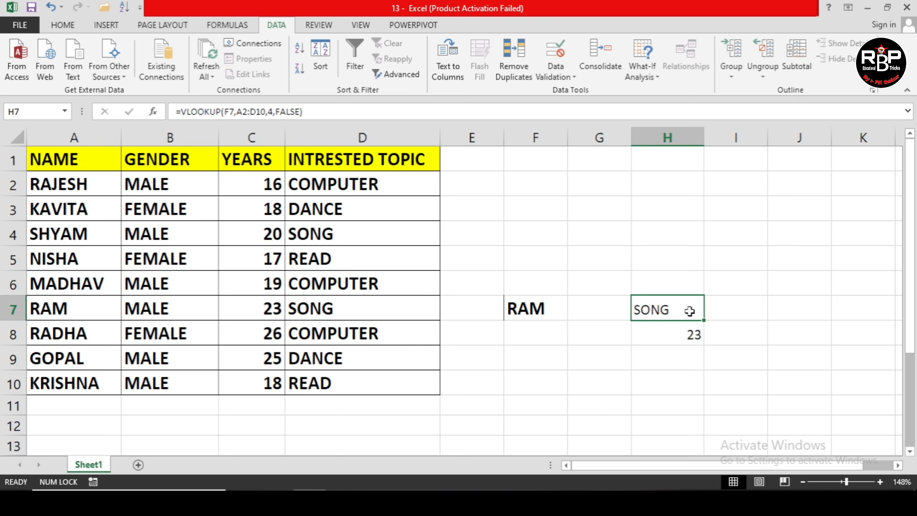
pyautogui.click(688, 337)
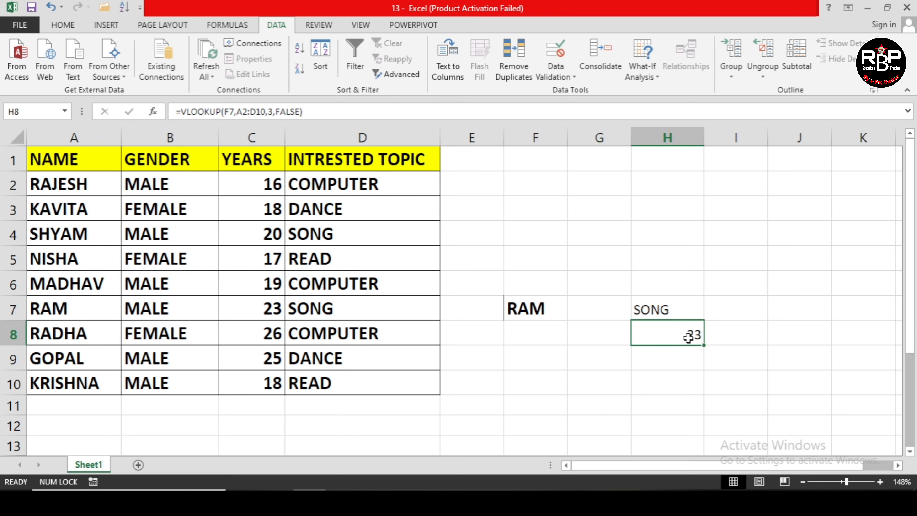
pyautogui.click(530, 313)
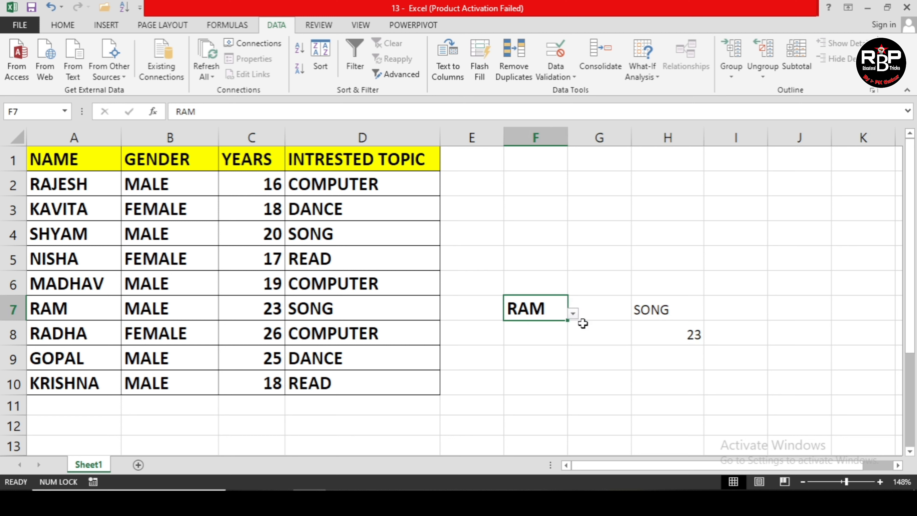
pyautogui.click(574, 314)
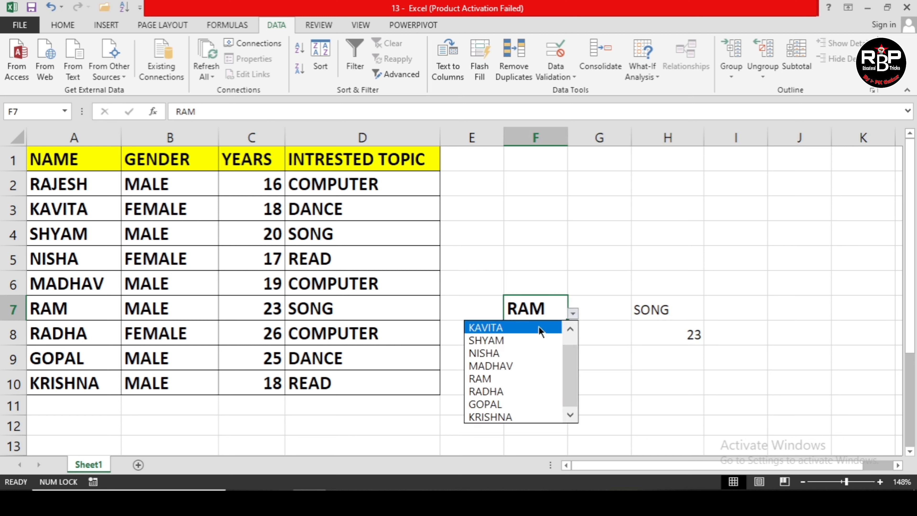
pyautogui.click(512, 327)
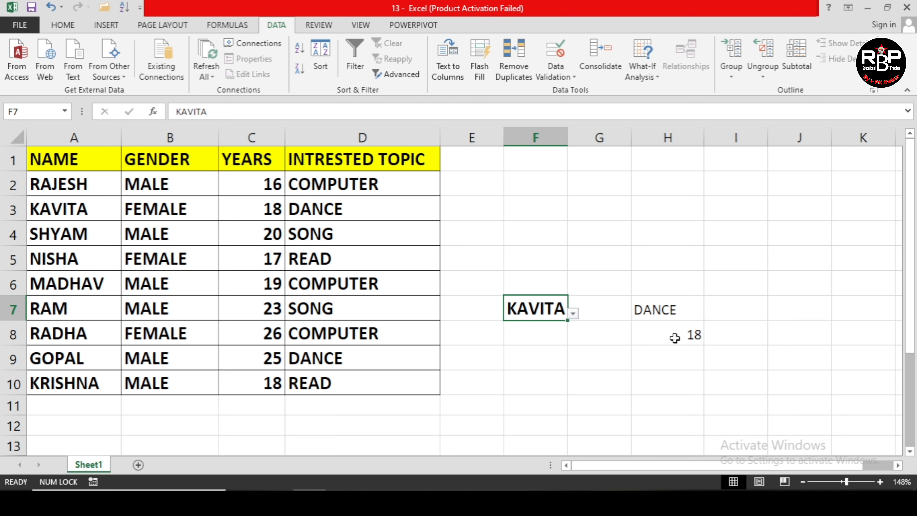
# Step: Enter a gender lookup in I7 using VLOOKUP with lookup value F7, table array A2:D10, column index 2 and FALSE for an exact match
pyautogui.click(751, 313)
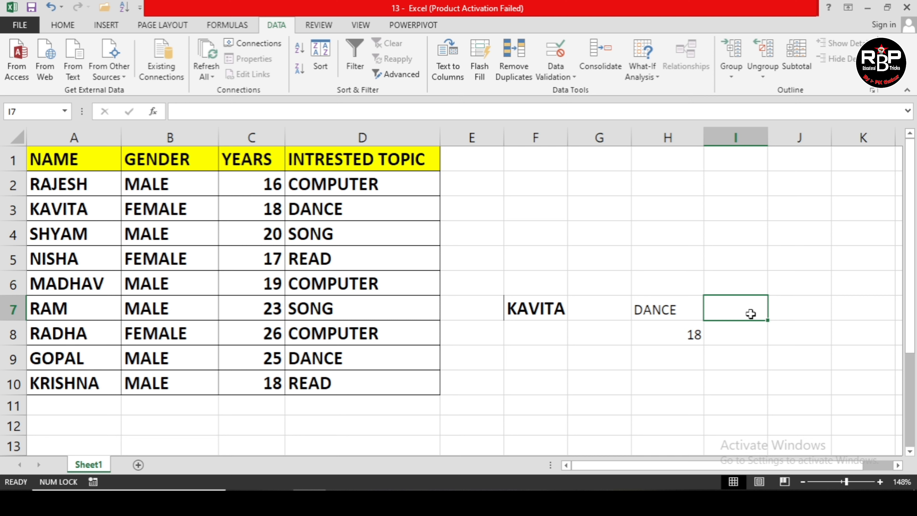
pyautogui.write('=vl')
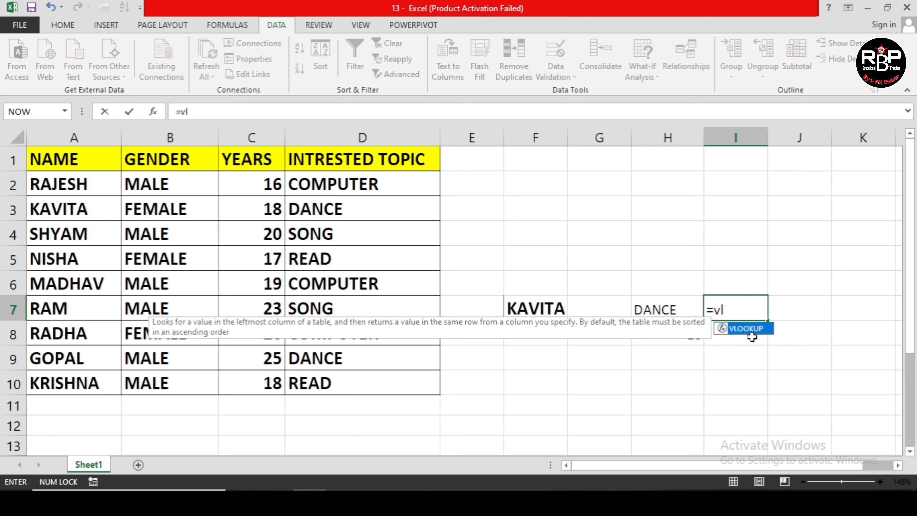
pyautogui.doubleClick(748, 328)
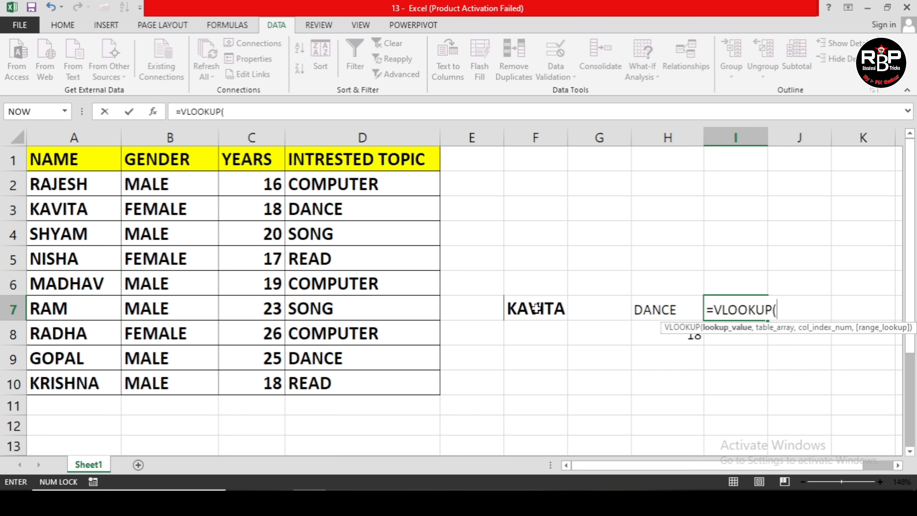
pyautogui.write('f')
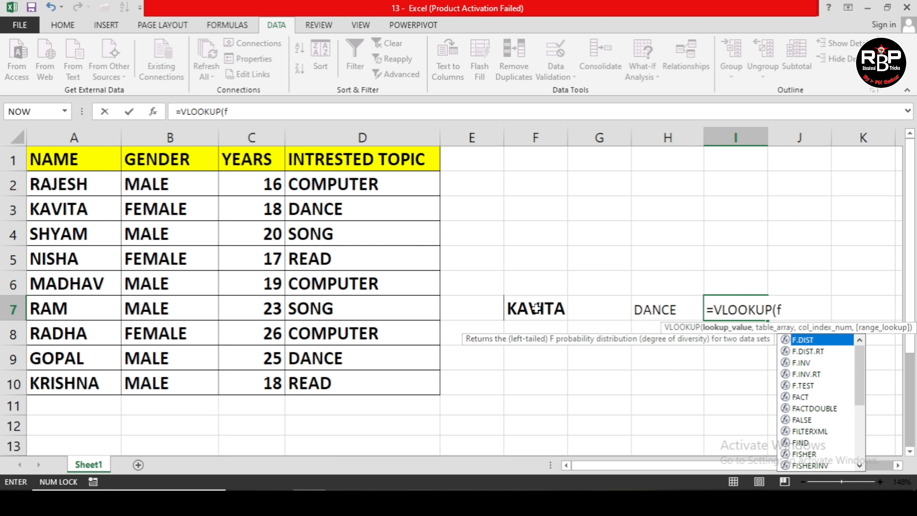
pyautogui.write('7')
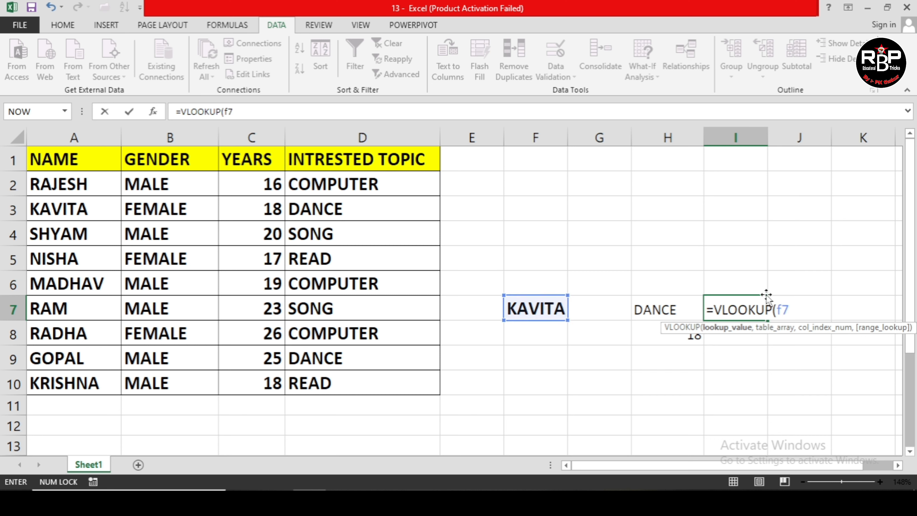
pyautogui.write(',')
pyautogui.moveTo(77, 185); pyautogui.dragTo(372, 378)
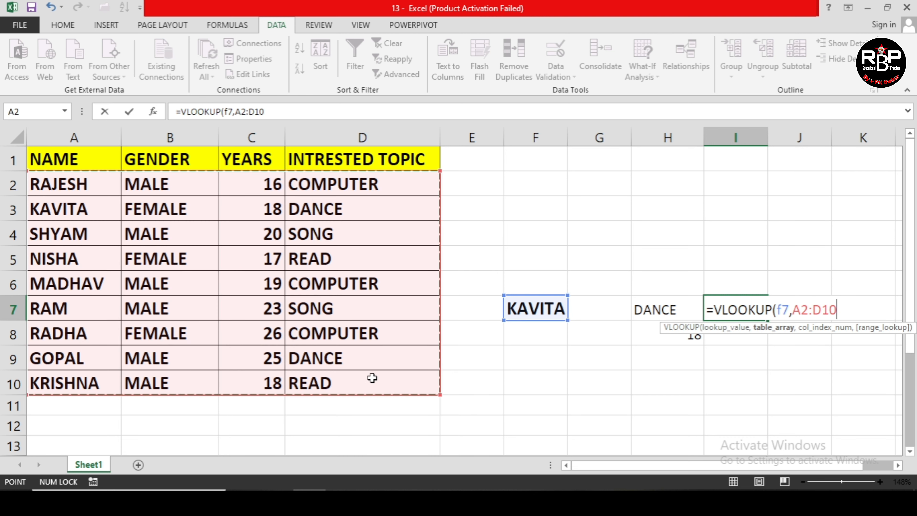
pyautogui.write(',')
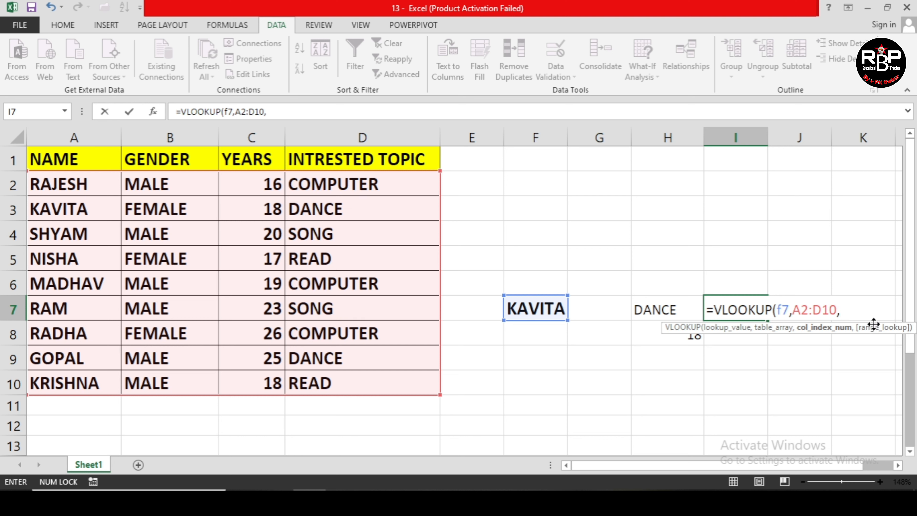
pyautogui.write('2,false')
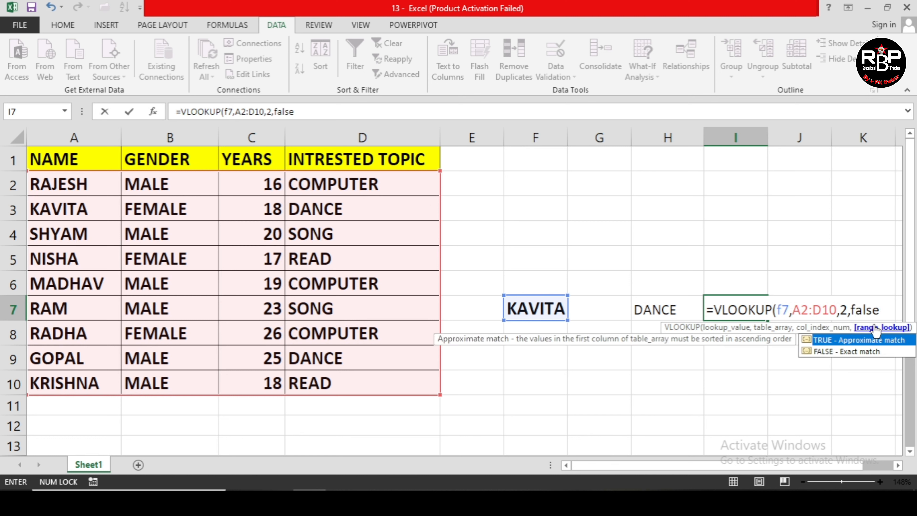
pyautogui.write(')')
pyautogui.press('Return')
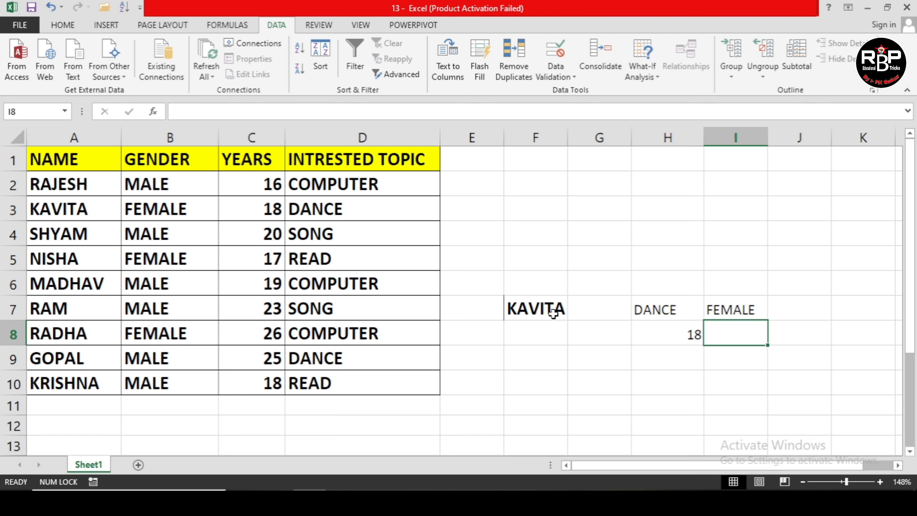
# Step: Choose the name from row 4 in F7's dropdown list to test the gender lookup in I7
pyautogui.click(552, 312)
pyautogui.click(572, 313)
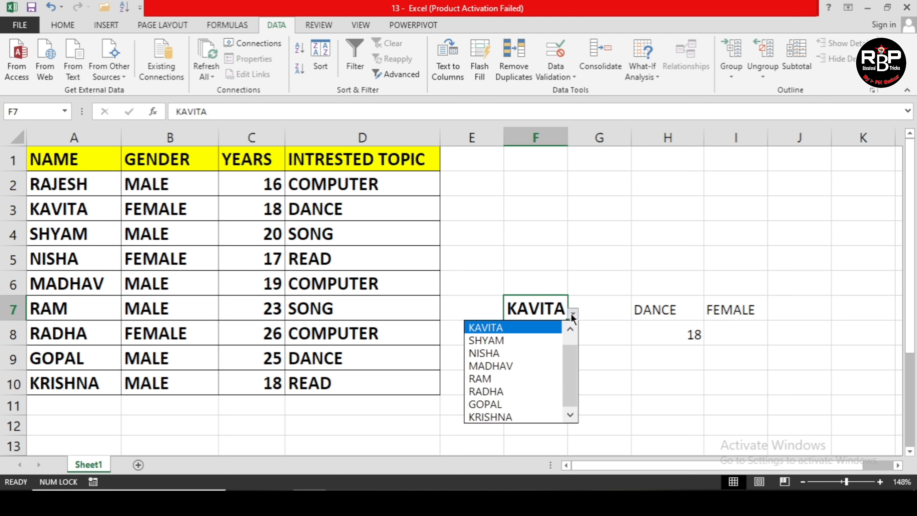
pyautogui.click(529, 340)
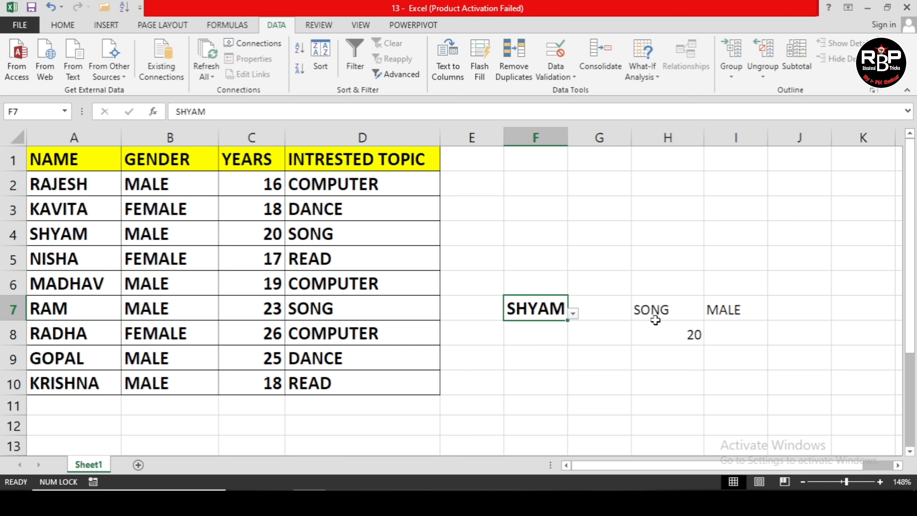
# Step: Move the gender lookup formula from I7 to H9, below the years result
pyautogui.click(721, 306)
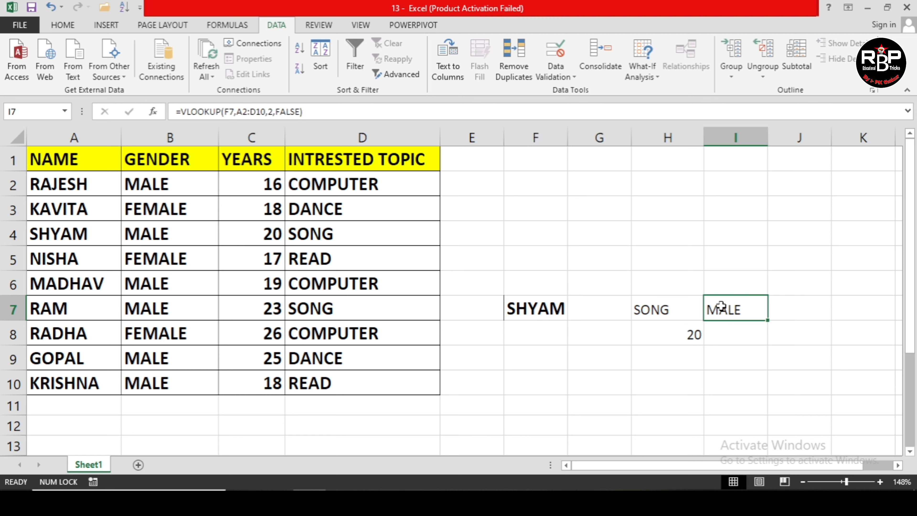
pyautogui.hotkey('ctrl', 'c')
pyautogui.click(677, 352)
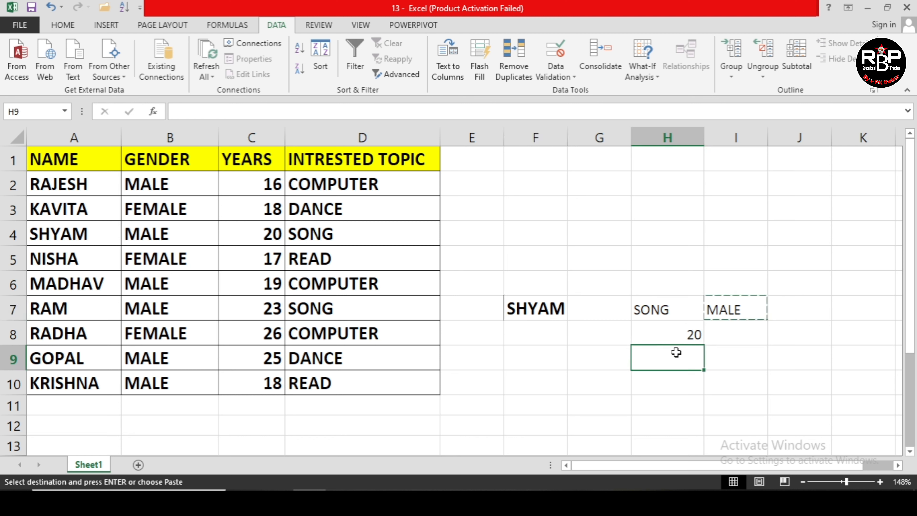
pyautogui.press('Return')
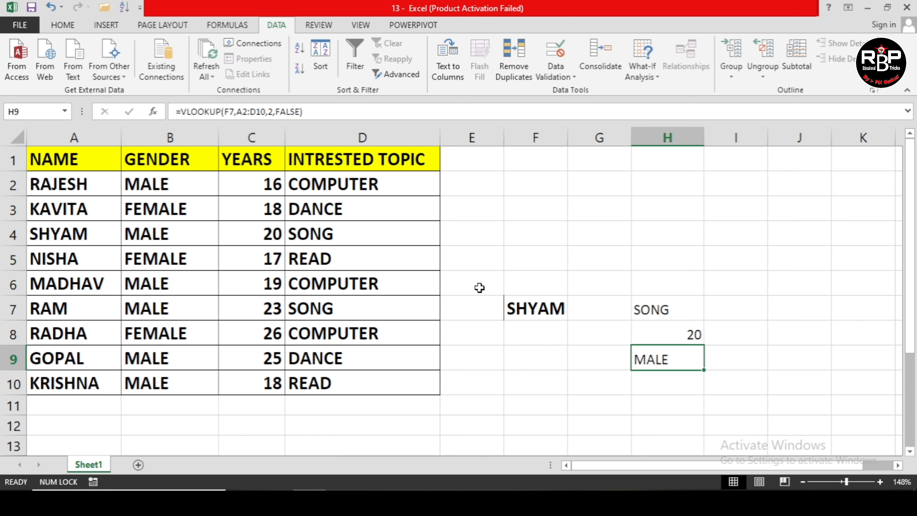
# Step: Choose the name from row 8 in F7's dropdown list to test the three lookups in H7:H9
pyautogui.click(524, 301)
pyautogui.click(573, 313)
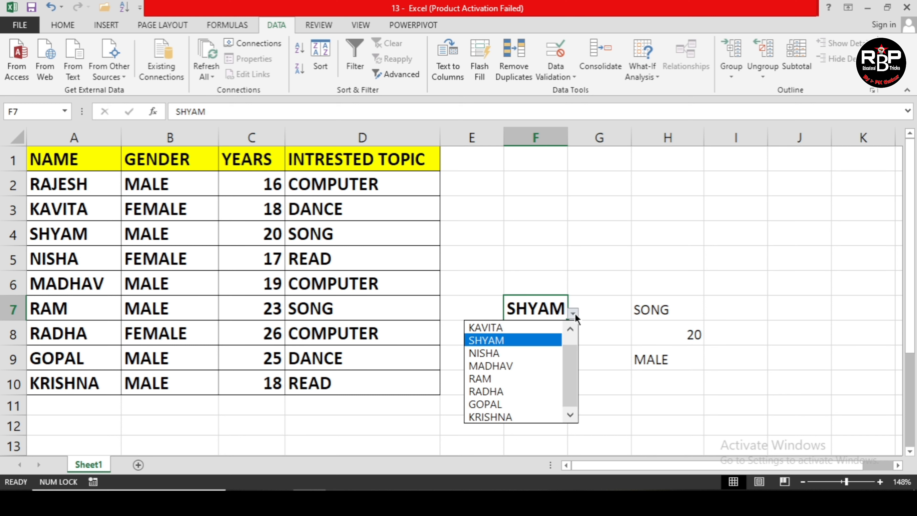
pyautogui.press('Escape')
pyautogui.click(530, 391)
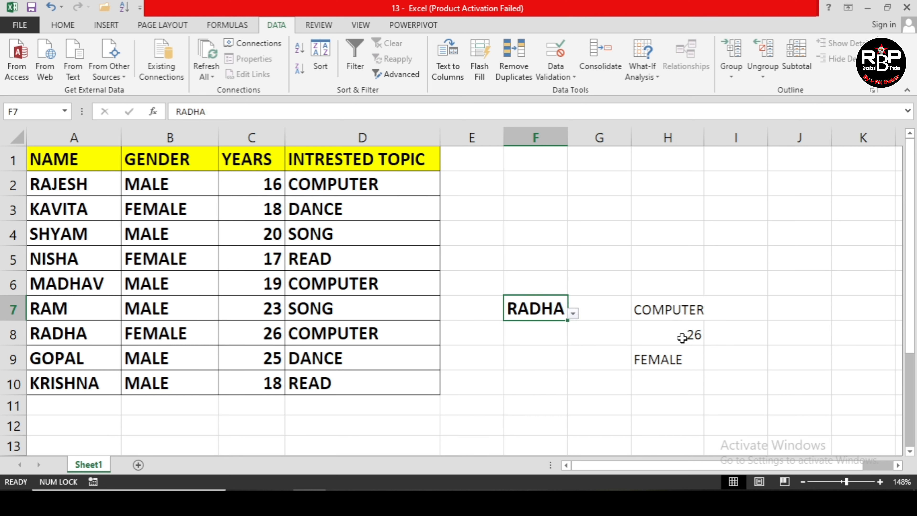